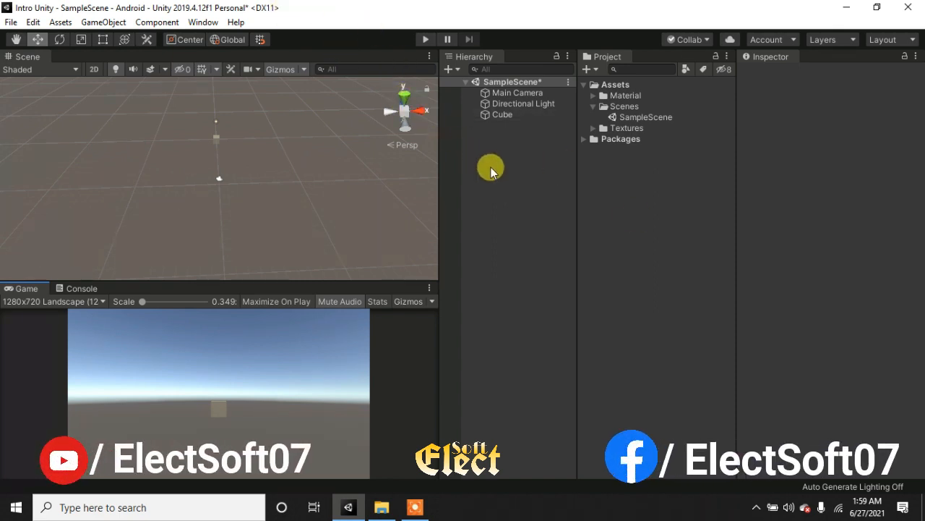
click(615, 118)
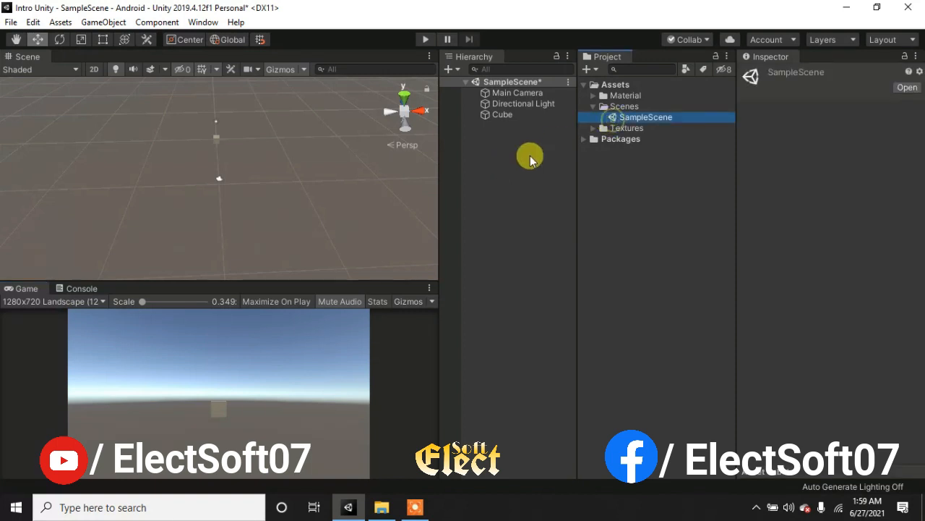
click(494, 168)
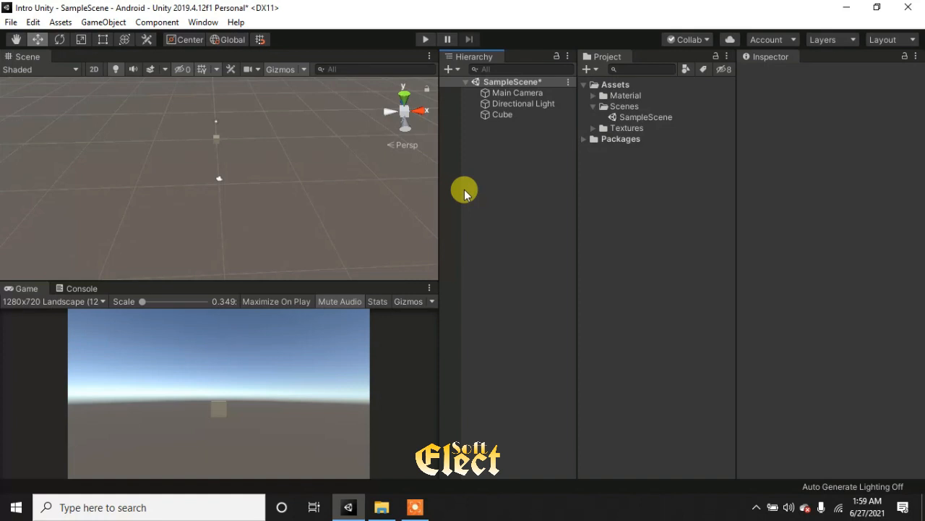
right_click(629, 108)
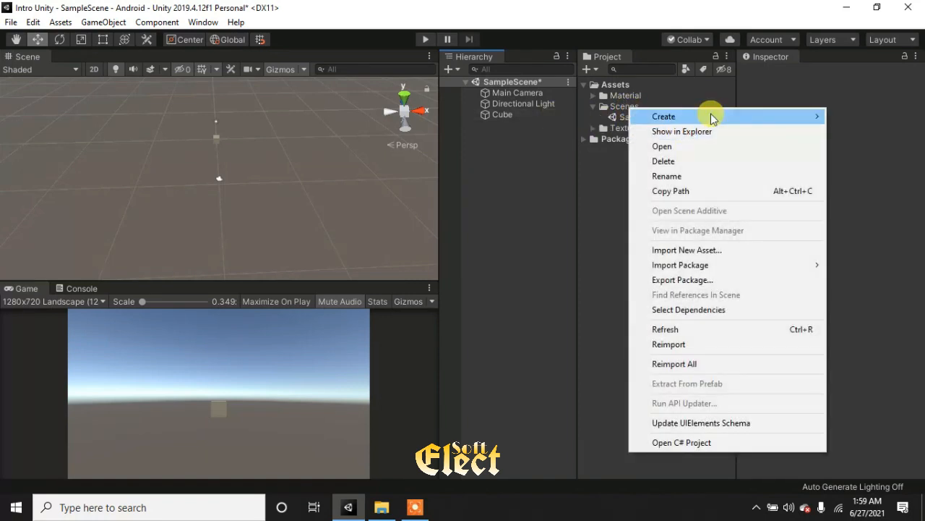
mouse_move(711, 114)
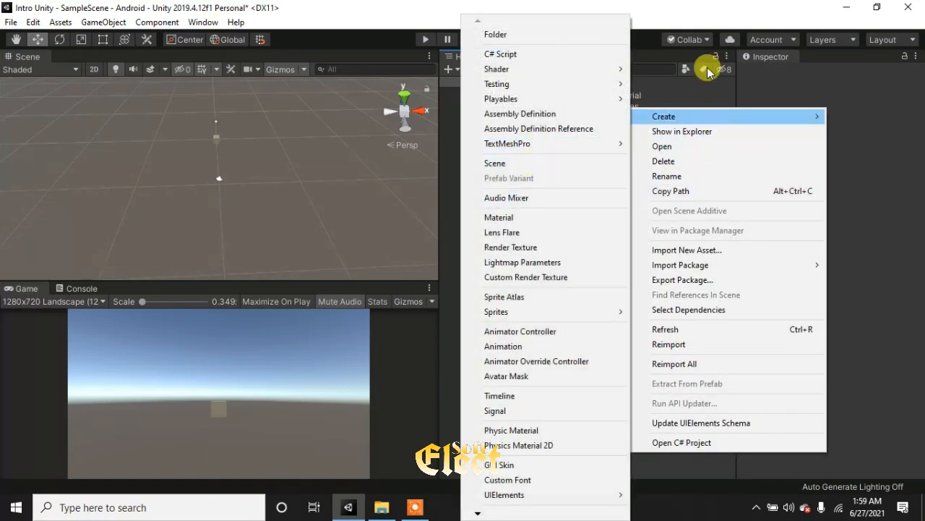
click(684, 90)
click(620, 181)
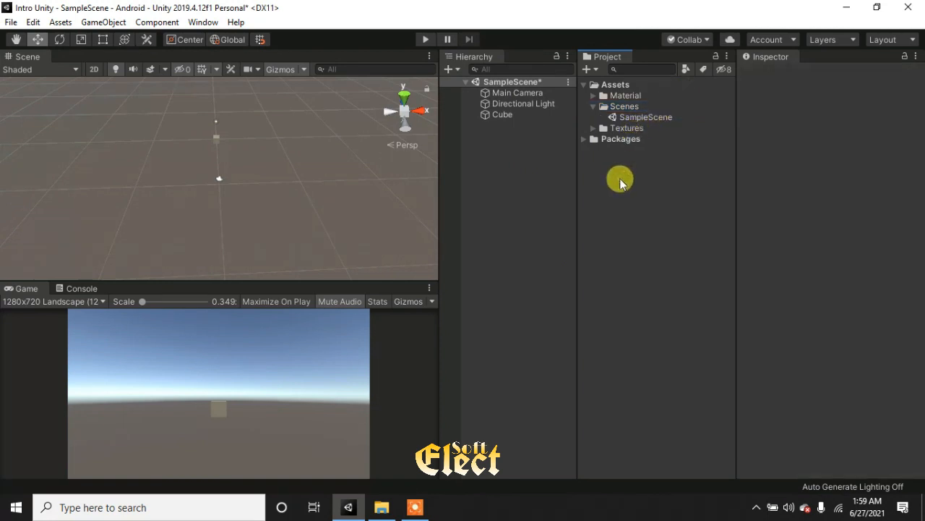
click(513, 93)
click(506, 154)
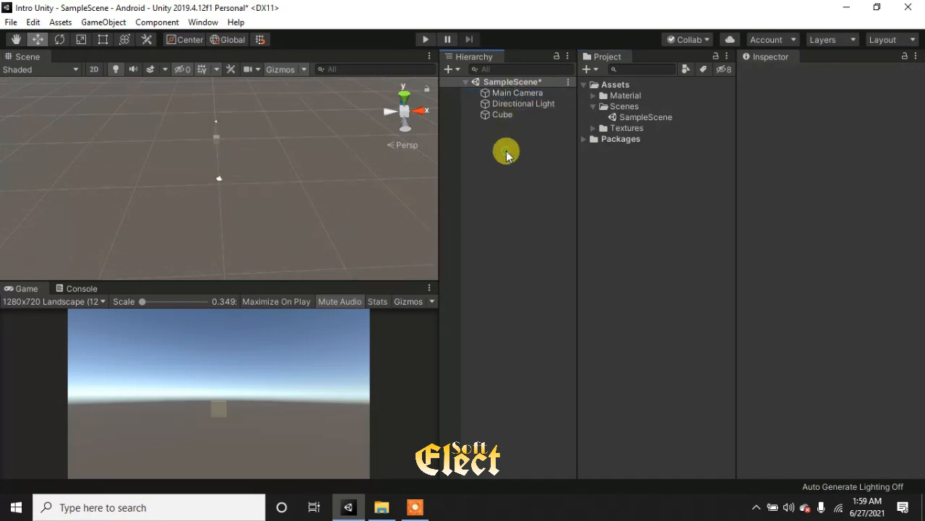
Examine the component settings of the Main Camera and the Directional Light.
click(495, 92)
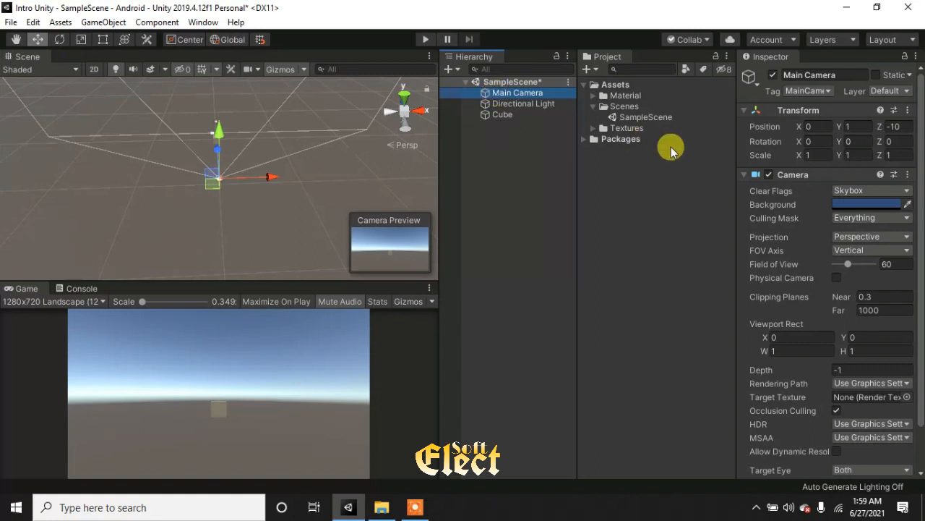
scroll(797, 332, down, 3)
scroll(797, 333, up, 3)
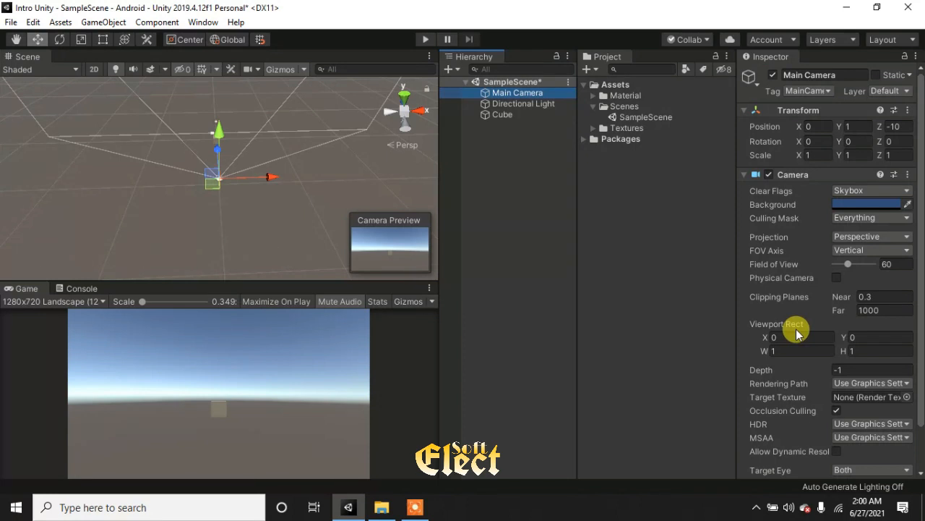
click(533, 154)
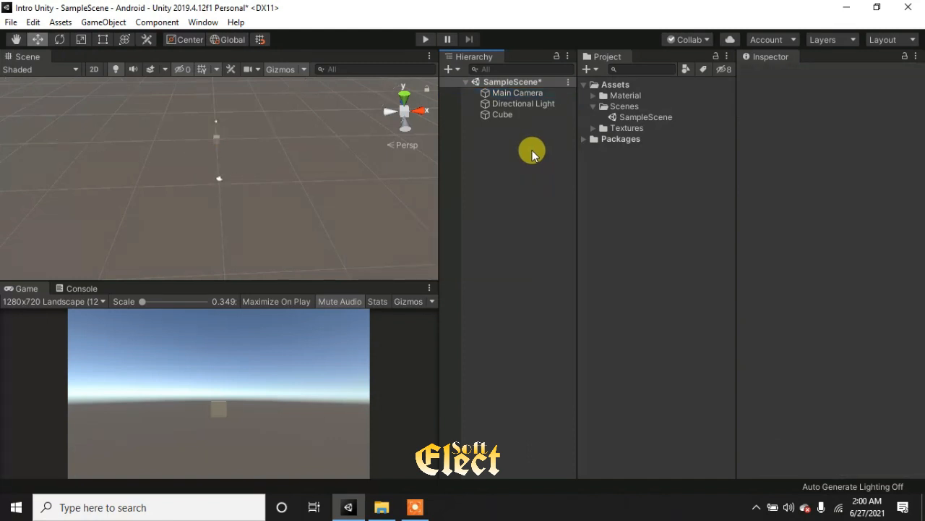
click(525, 105)
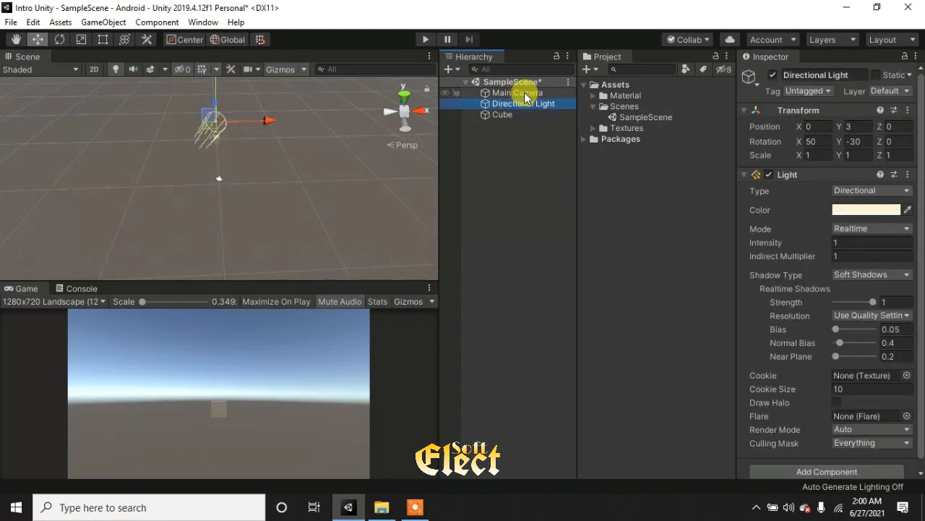
click(518, 92)
click(520, 137)
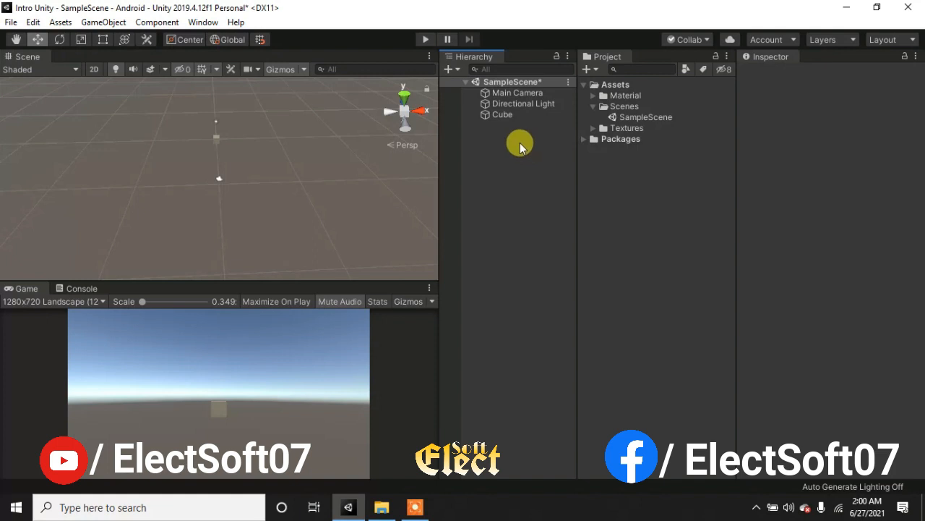
Deactivate the Main Camera object.
click(528, 95)
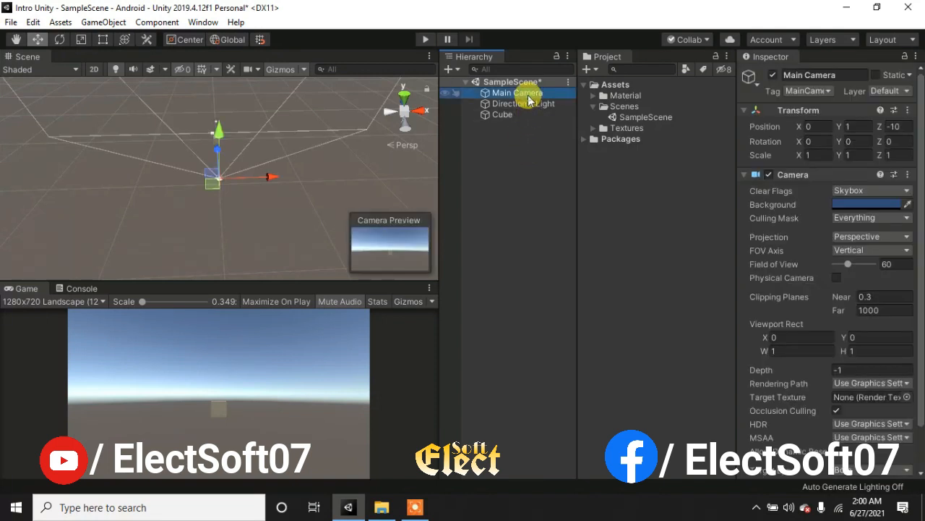
click(776, 75)
right_click(518, 170)
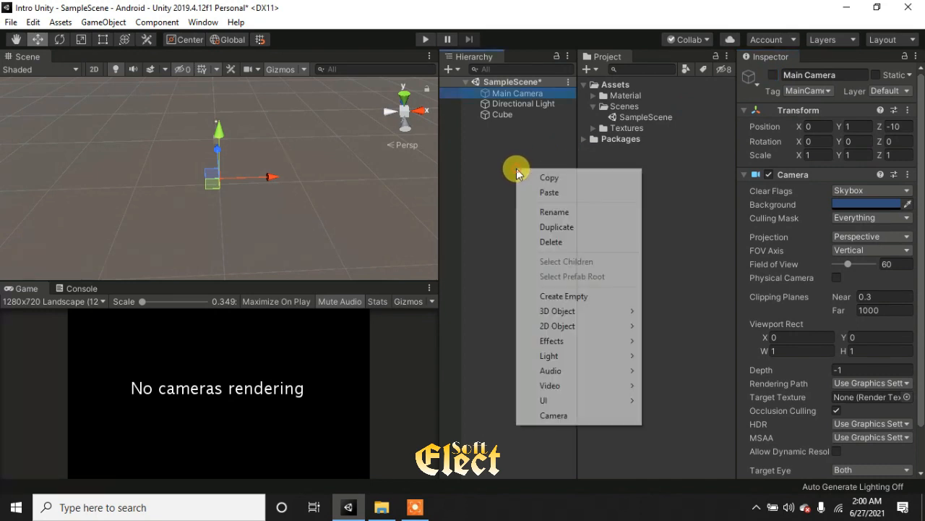
click(472, 154)
Add a new Camera object at the root of SampleScene.
right_click(472, 154)
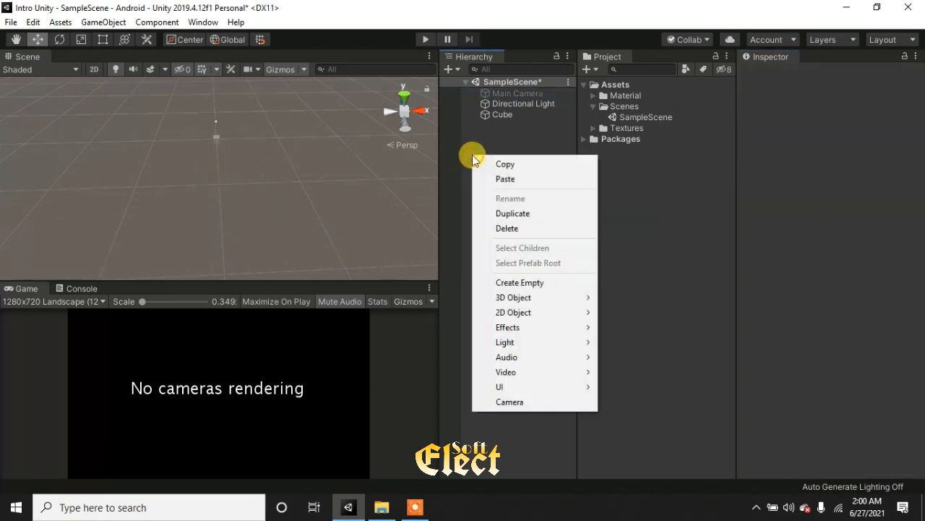
right_click(510, 141)
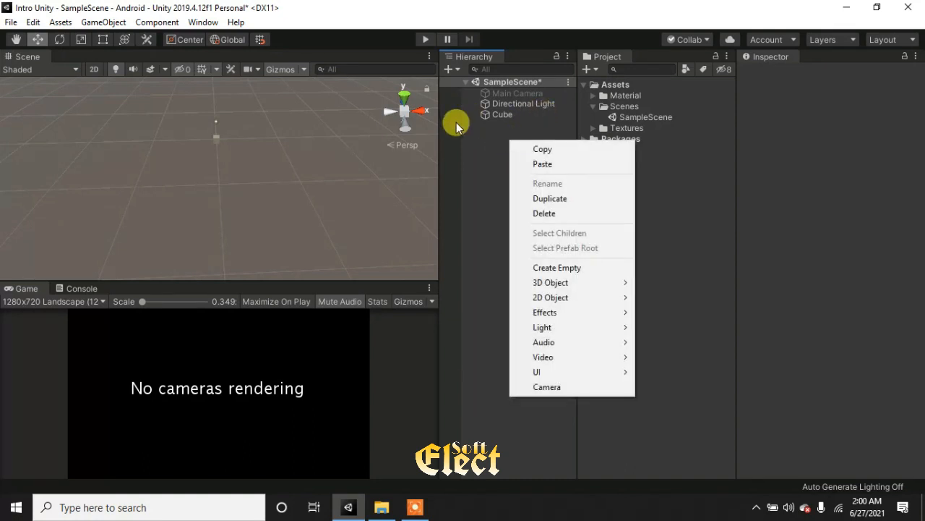
right_click(479, 154)
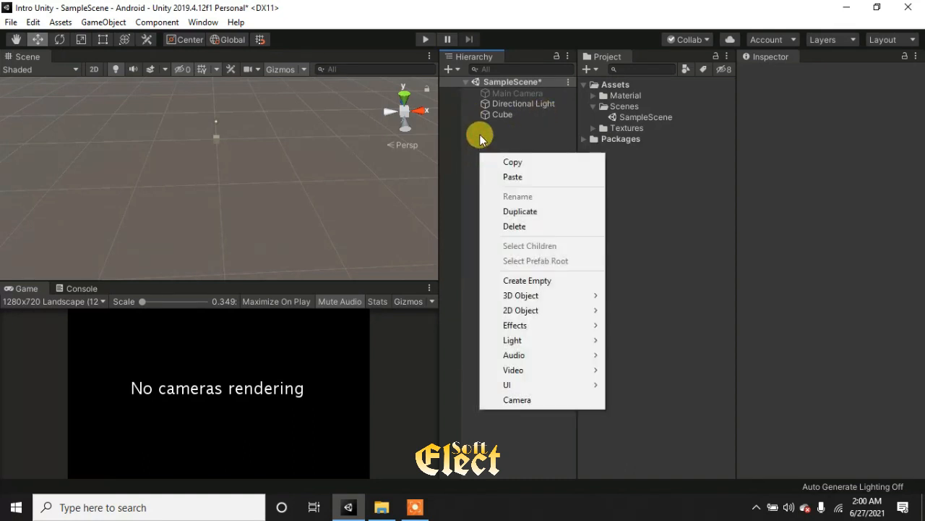
click(528, 401)
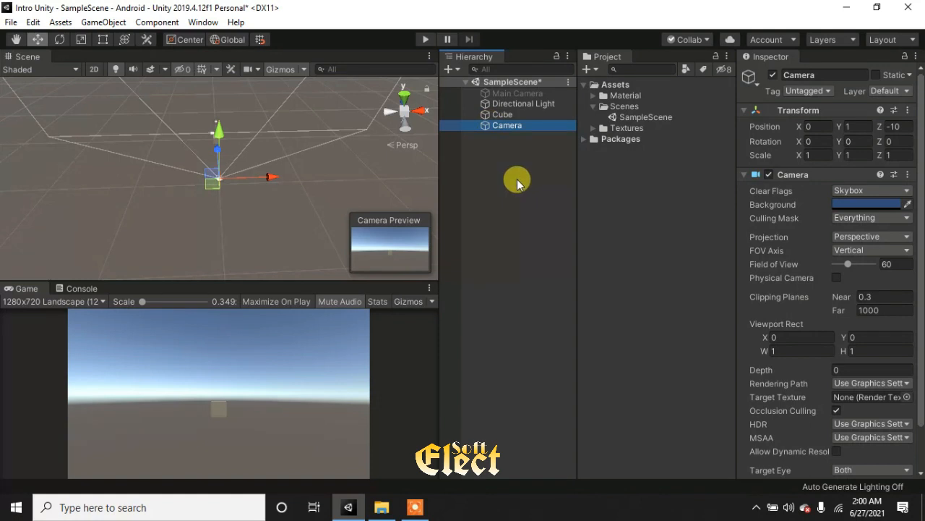
Compare the settings of the Main Camera with those of the newly added Camera.
click(515, 96)
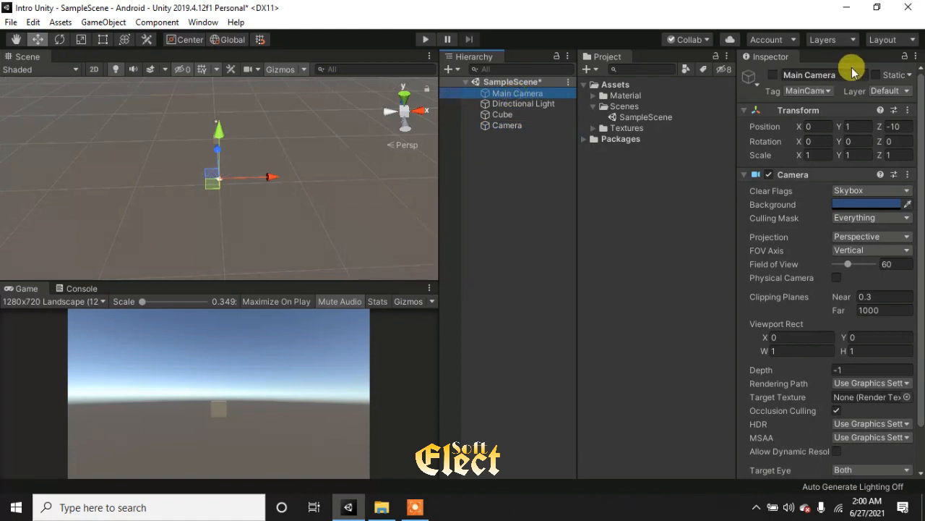
click(511, 126)
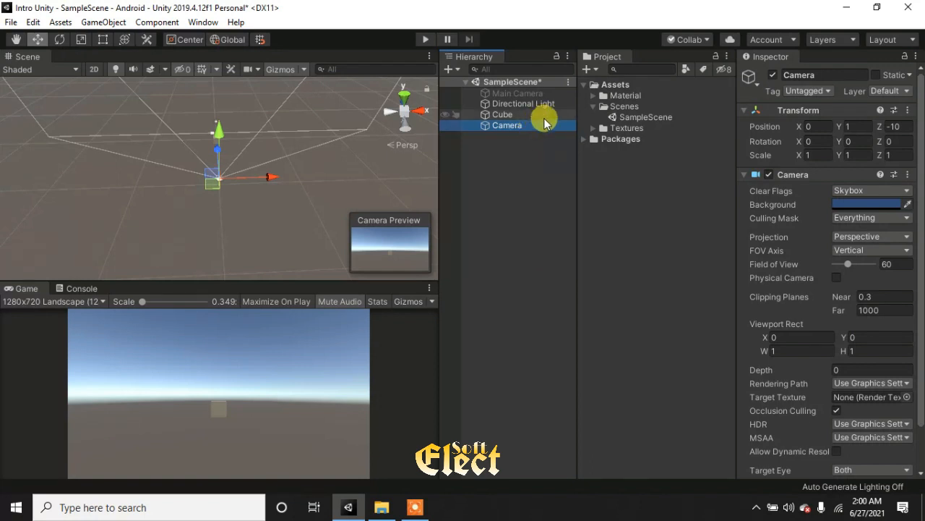
right_click(517, 127)
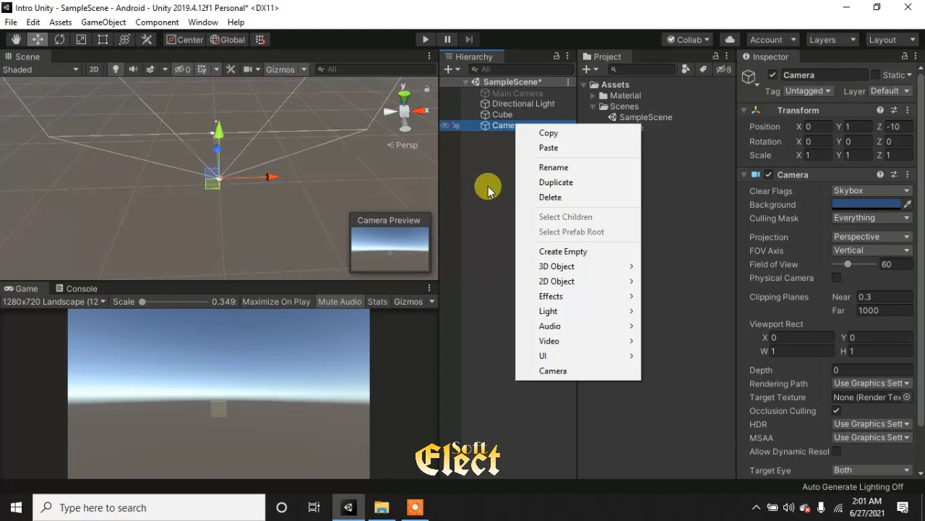
click(800, 79)
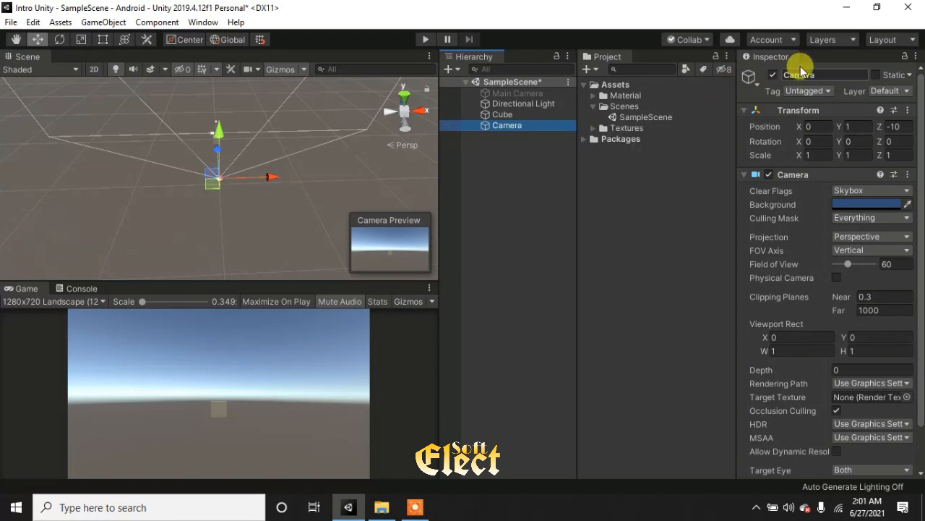
click(801, 79)
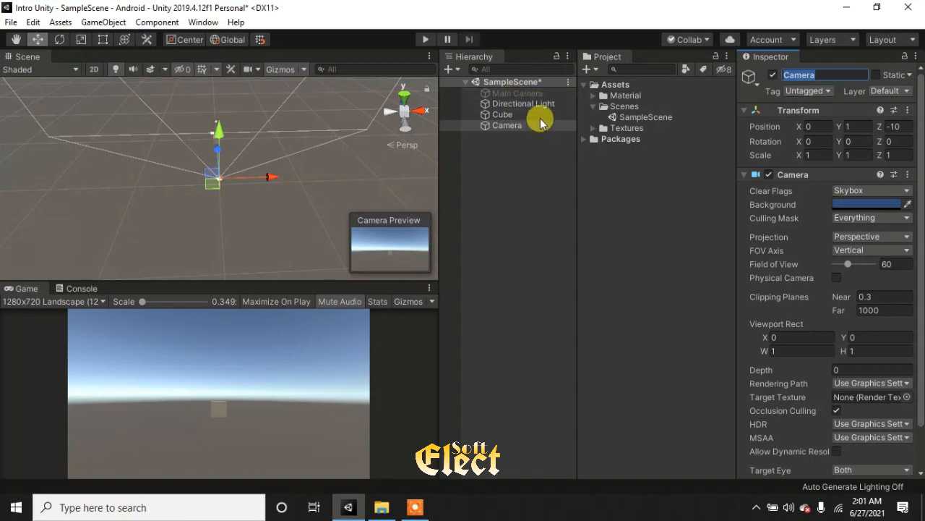
Toggle the Main Camera's active state on and off repeatedly, leaving the object active.
click(531, 94)
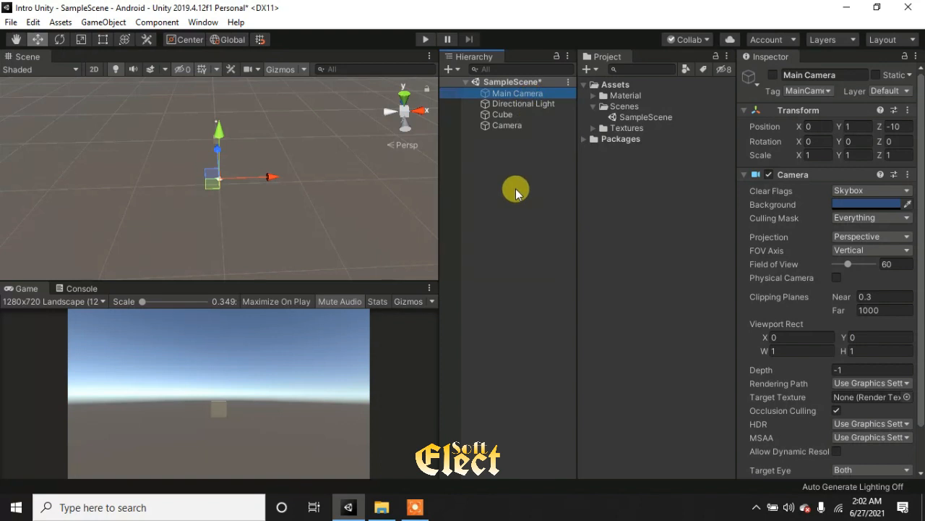
click(774, 75)
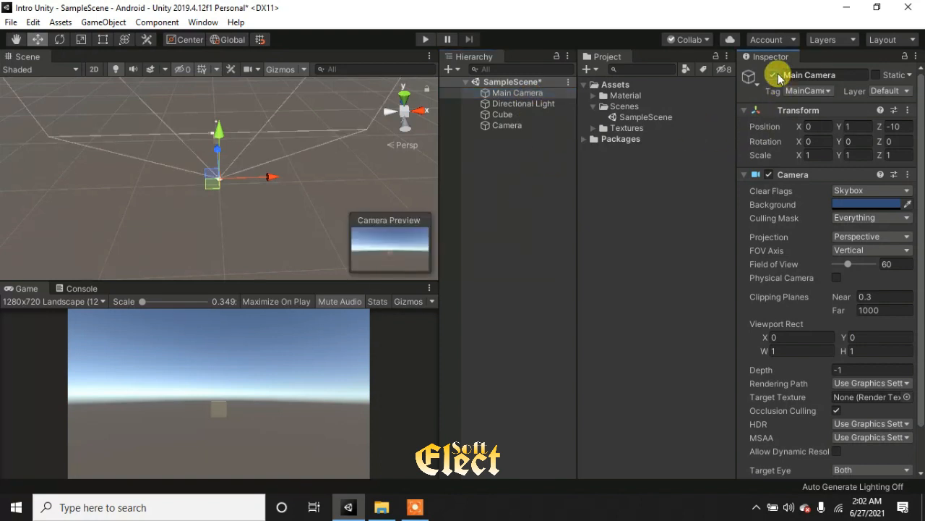
click(774, 75)
click(775, 75)
click(774, 76)
click(774, 75)
click(774, 75)
click(774, 75)
click(774, 75)
click(774, 75)
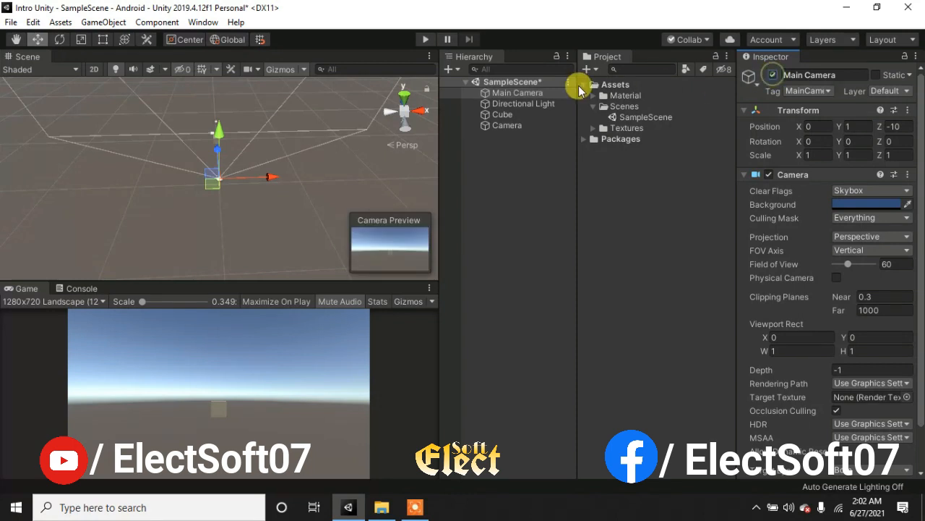
Deactivate the additional Camera and delete it from the scene.
click(533, 126)
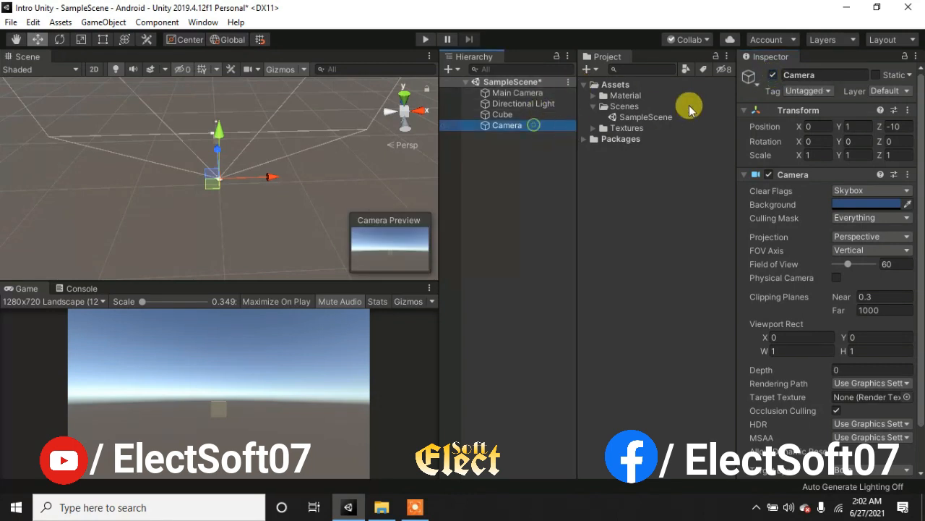
click(774, 75)
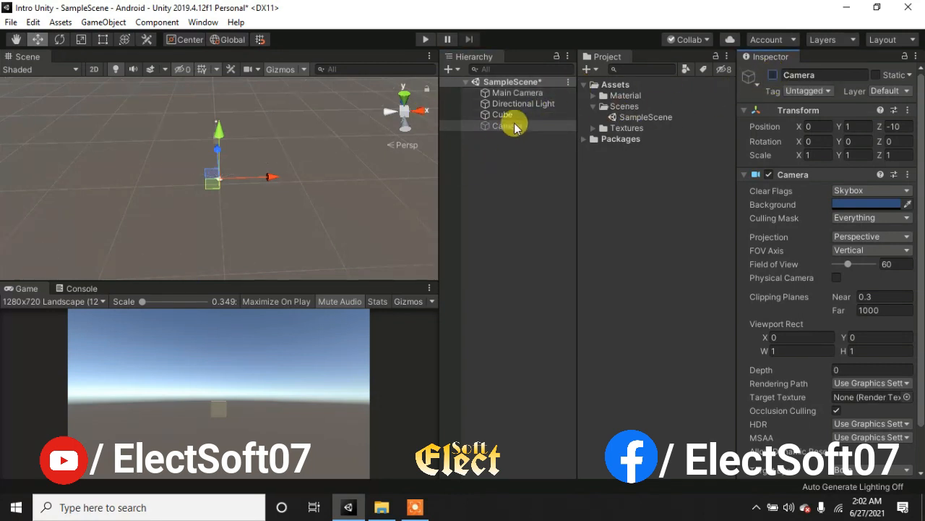
click(530, 143)
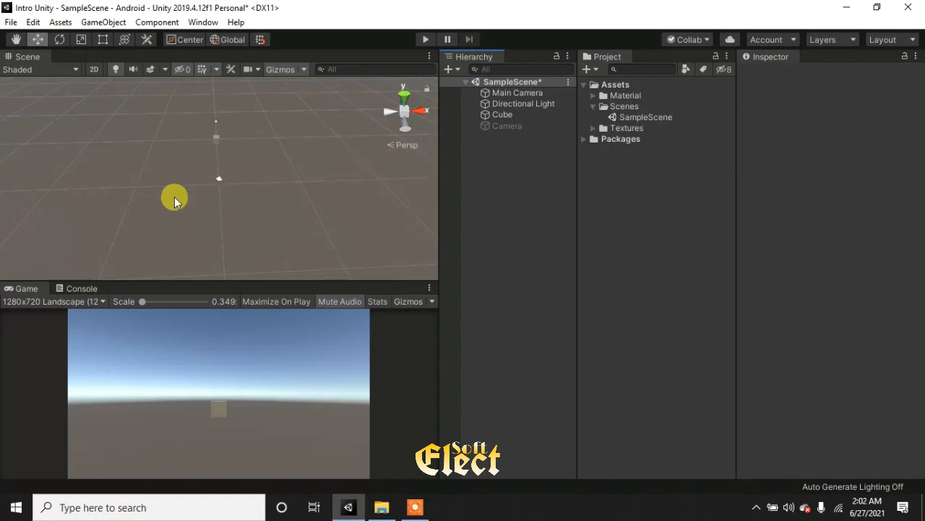
click(533, 126)
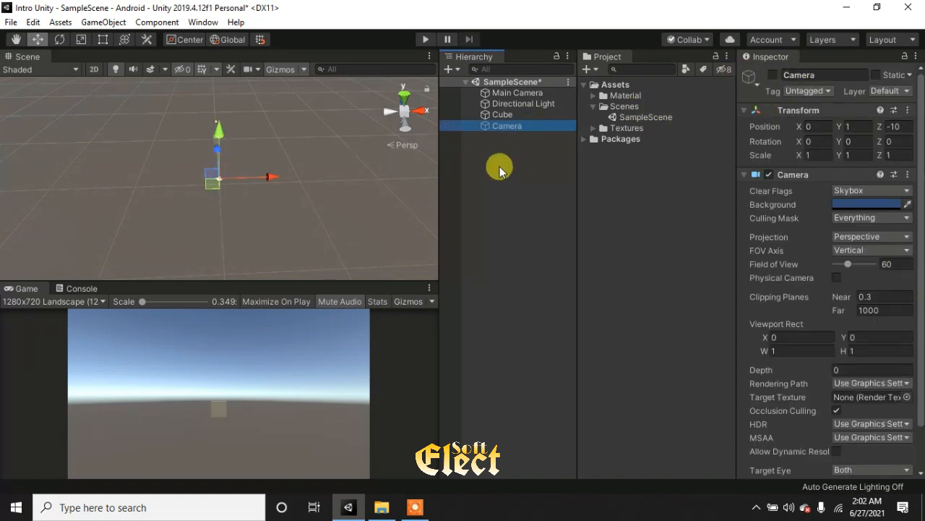
key(Delete)
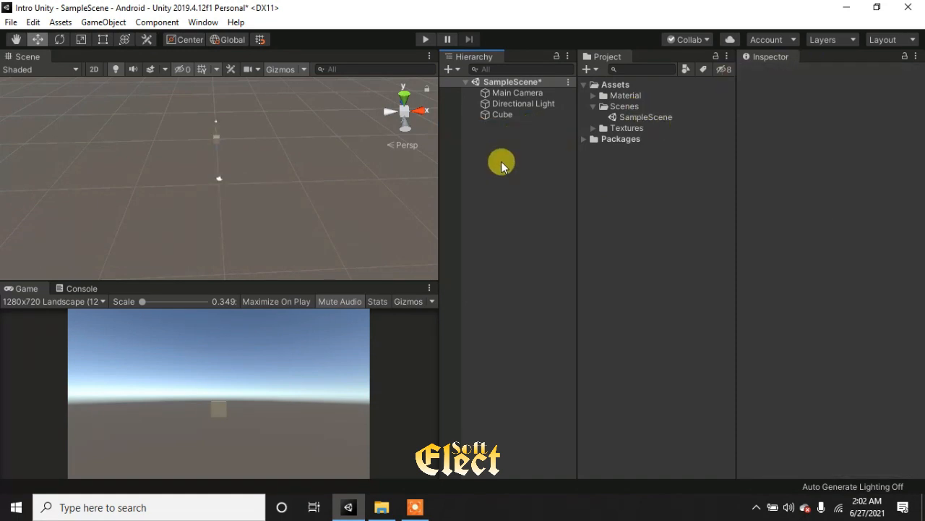
Review the Main Camera's tag, Transform and Camera component properties and the object types that can be added to the scene.
click(528, 96)
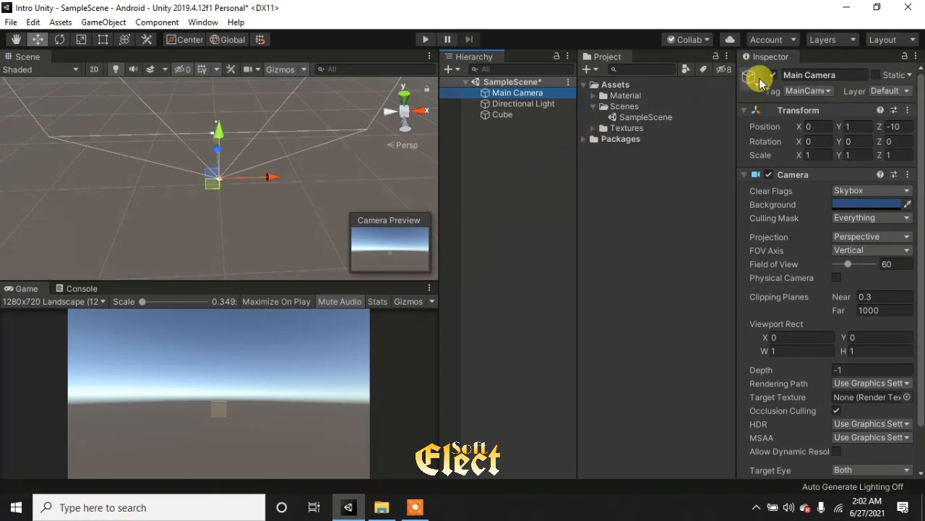
click(508, 184)
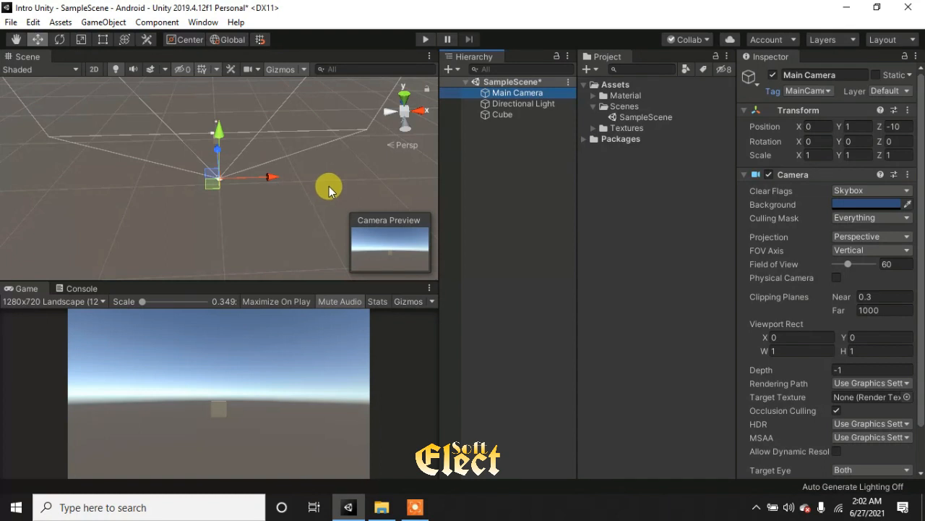
right_click(547, 159)
mouse_move(566, 300)
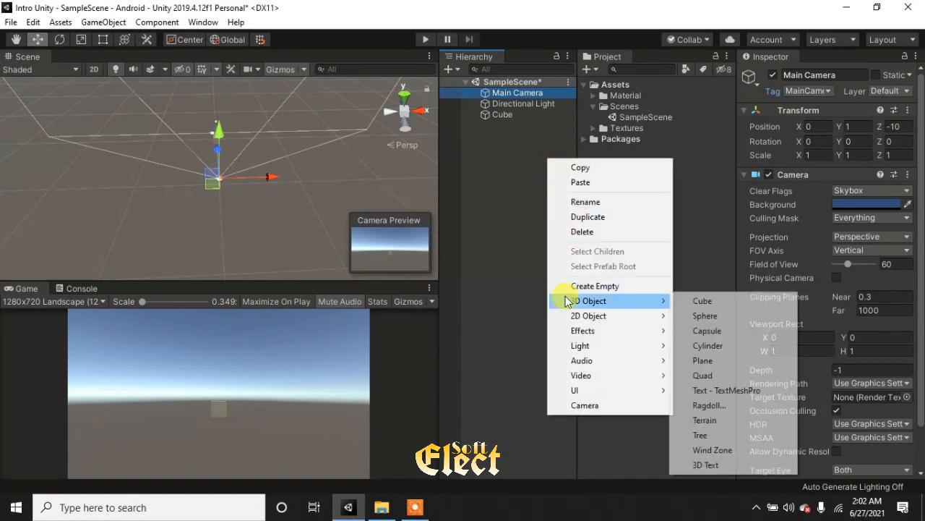
click(504, 174)
click(514, 93)
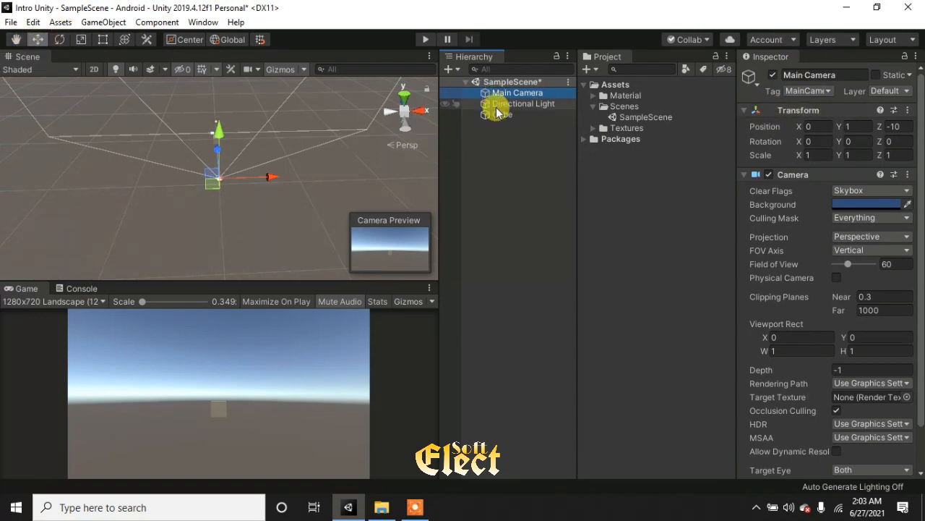
click(506, 136)
click(519, 95)
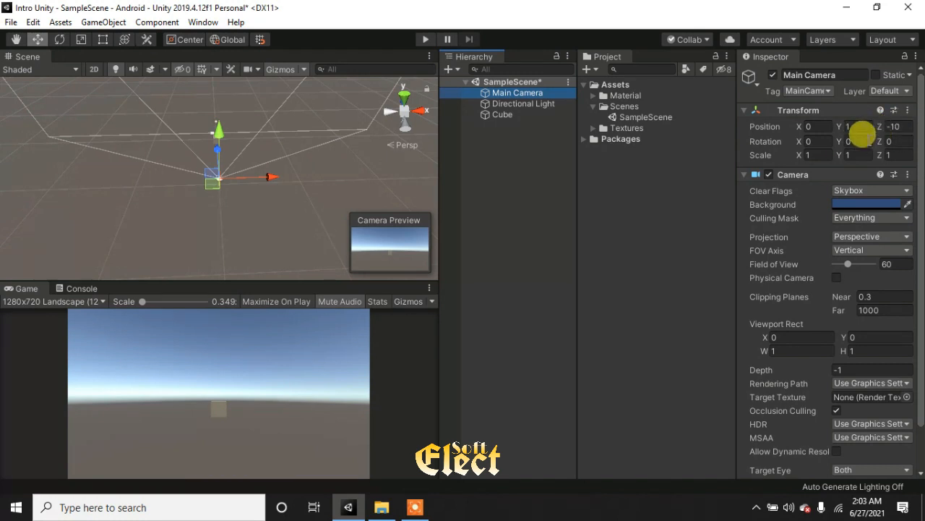
Switch the Main Camera's Y position back and forth between 0 and 1, leaving it at 1.
click(850, 125)
text(0)
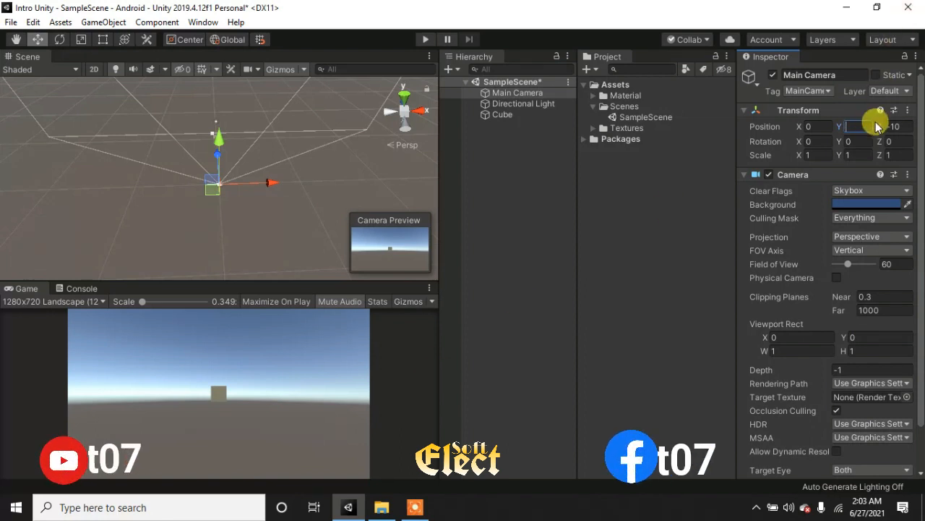
key(BackSpace)
text(1)
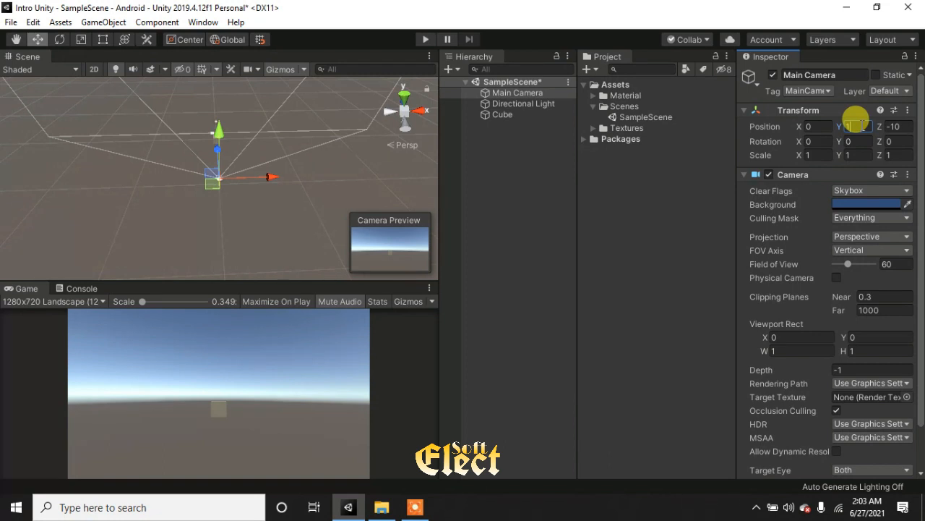
text(0)
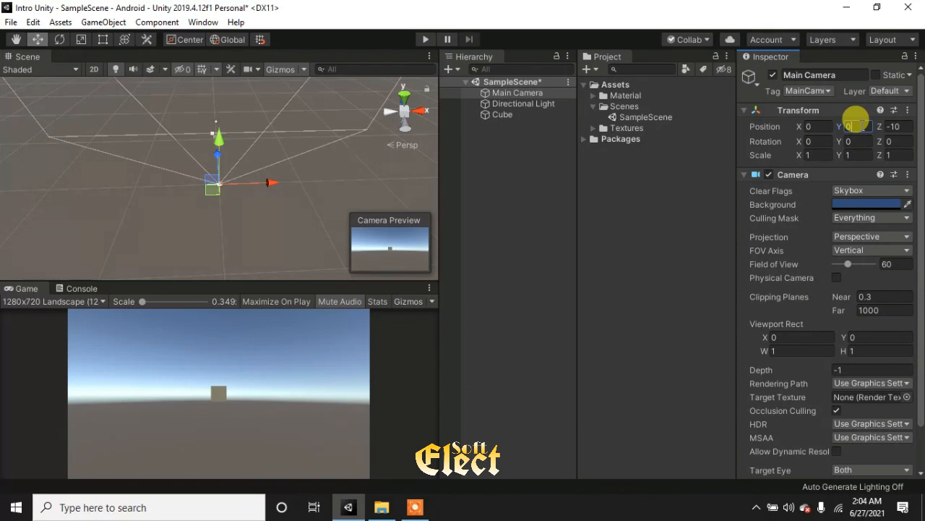
text(1)
key(BackSpace)
text(0)
key(BackSpace)
text(1)
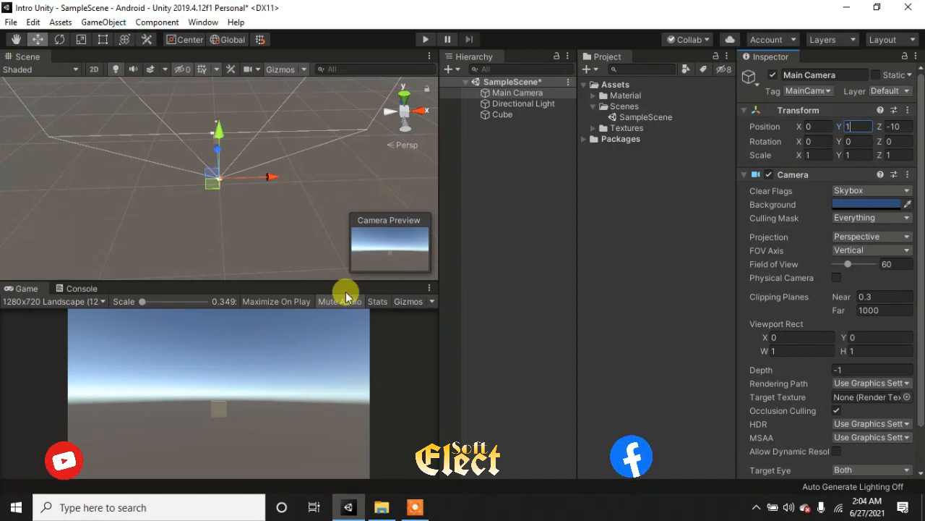
click(526, 189)
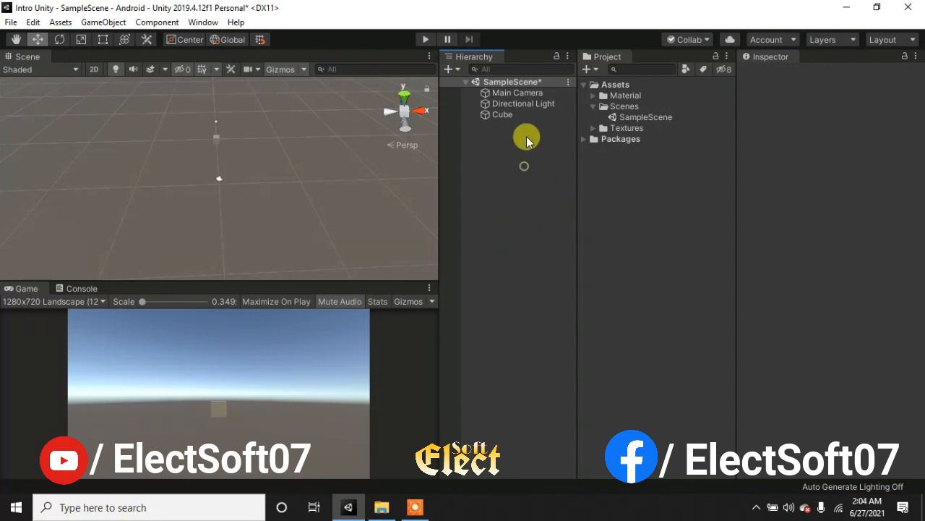
Frame the Cube in the Scene view and enlarge the Scene view's height relative to the Game view.
click(531, 91)
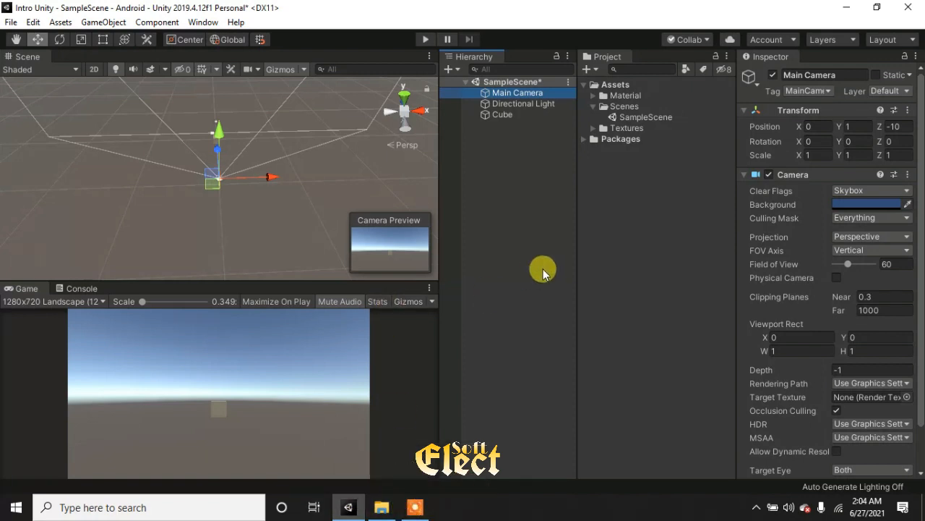
middle_drag(281, 192, 265, 161)
click(514, 116)
double_click(514, 116)
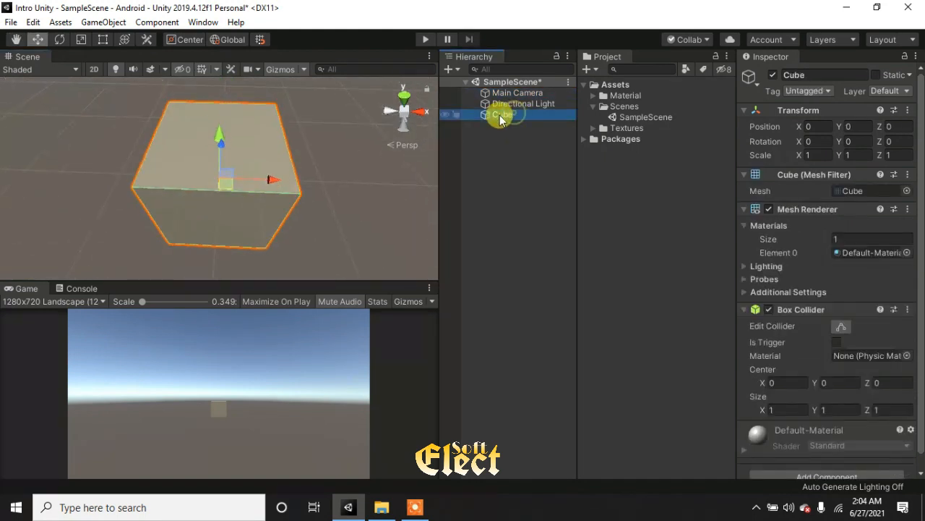
scroll(302, 149, down, 3)
scroll(303, 150, up, 3)
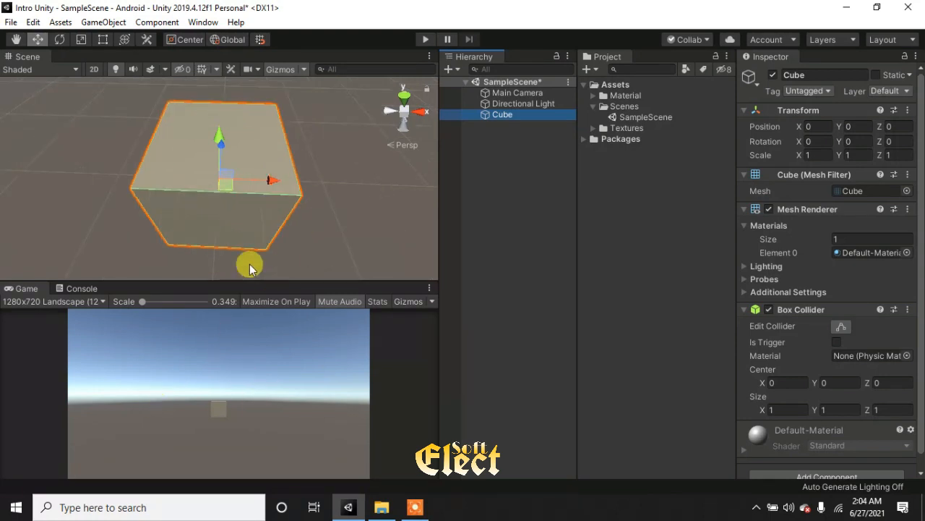
drag(253, 278, 253, 265)
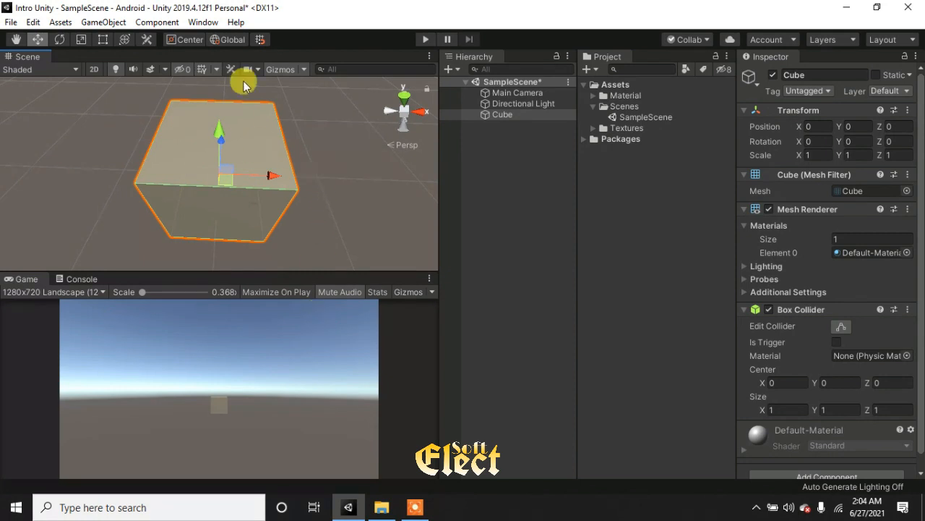
drag(315, 269, 310, 305)
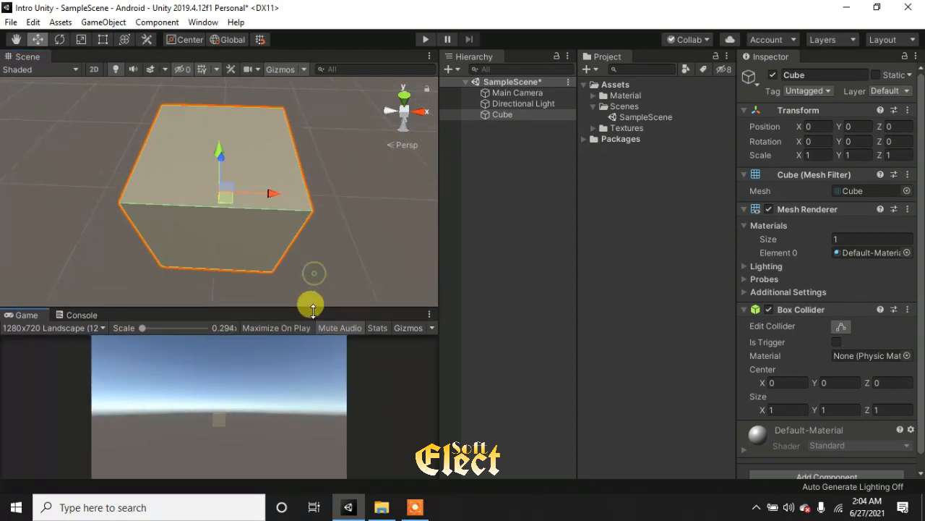
middle_drag(273, 170, 330, 182)
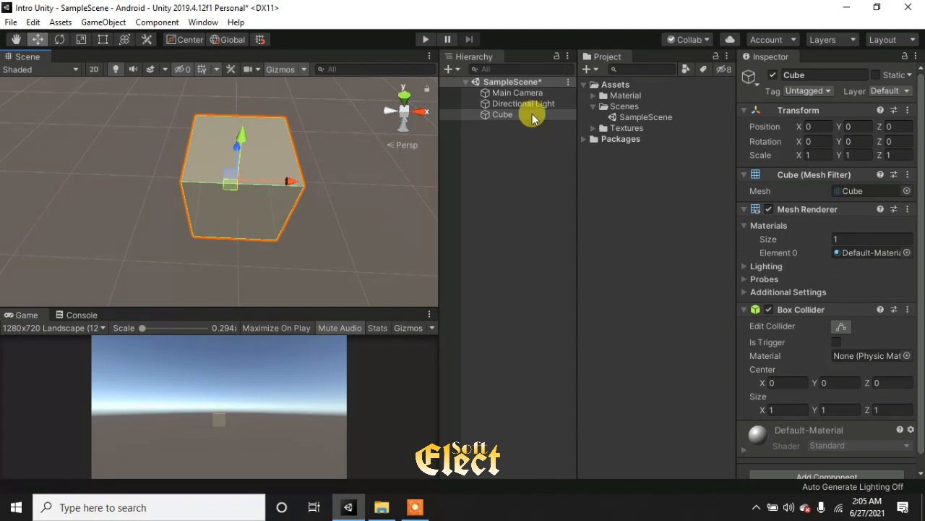
Align the Main Camera with the Scene view looking down at the front of the cube.
click(522, 92)
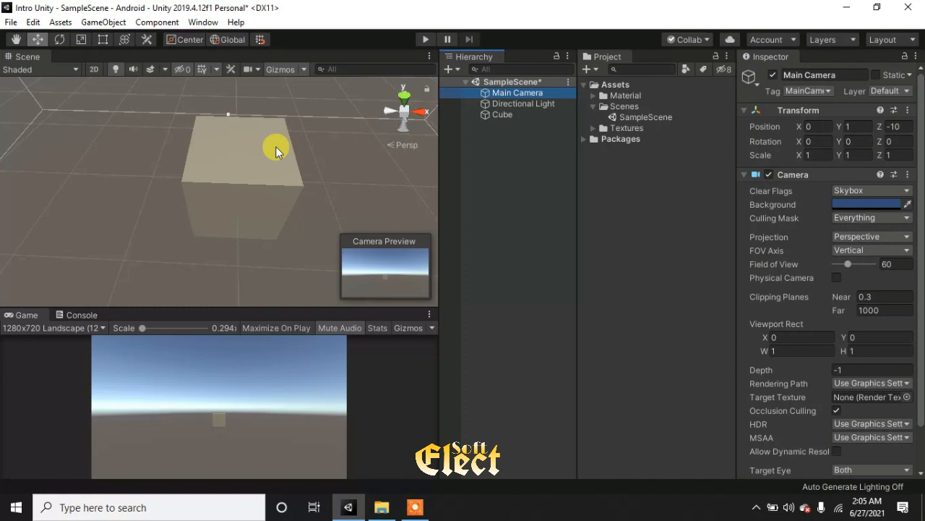
click(548, 105)
click(545, 97)
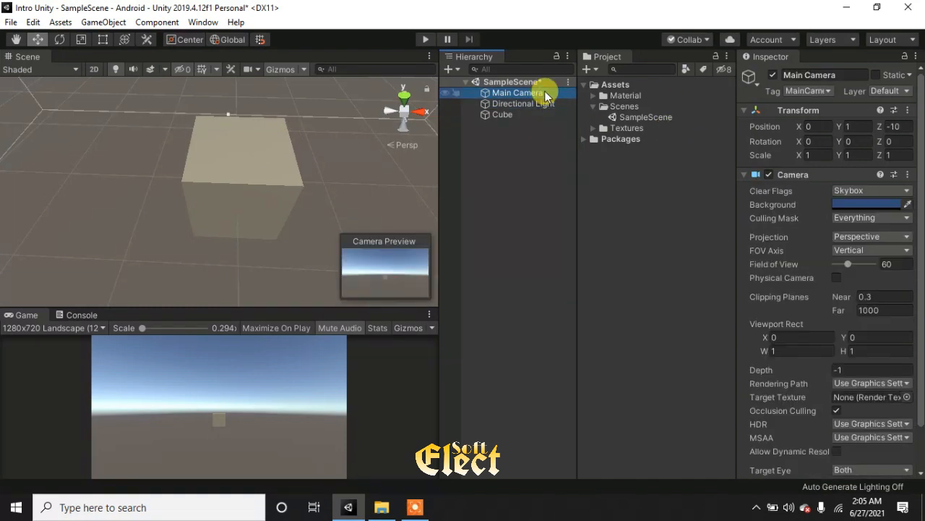
alt+drag(274, 198, 295, 186)
click(517, 94)
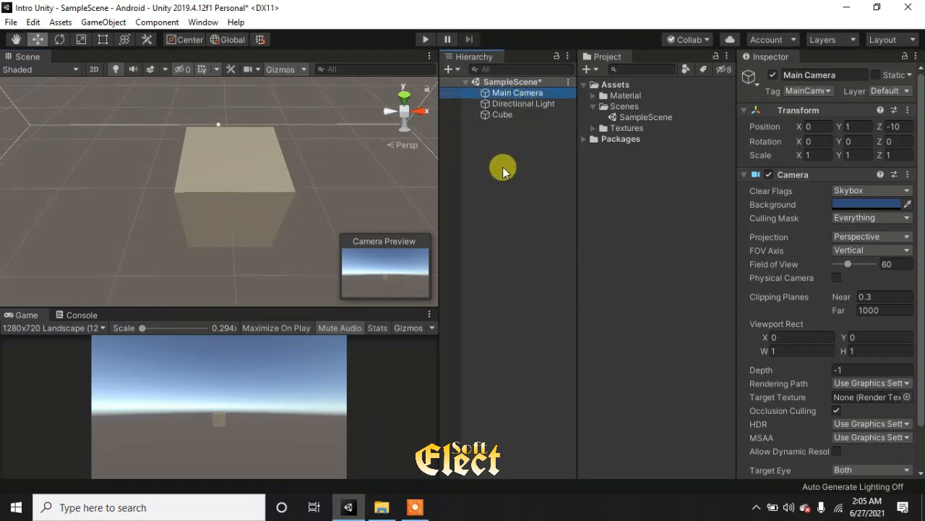
key(ctrl+shift+f)
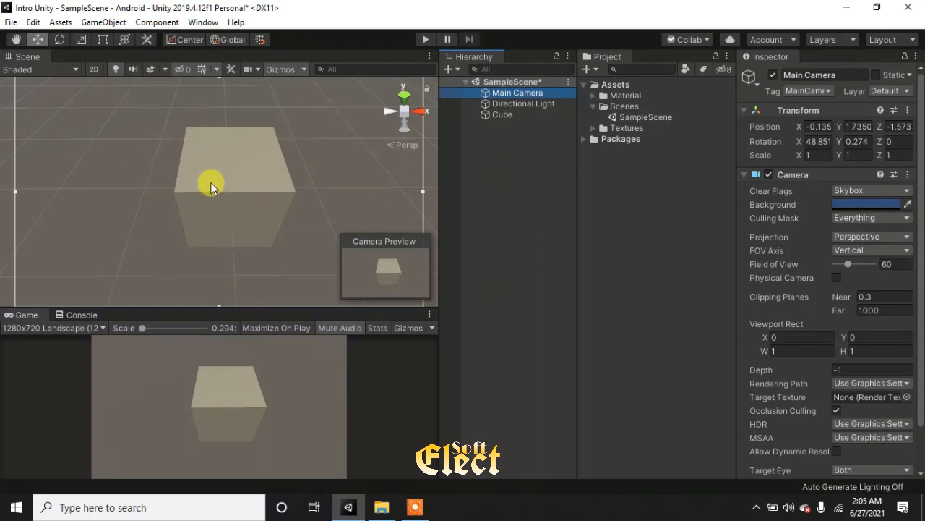
Realign the Main Camera with an angled Scene view showing the top and two side faces of the cube.
right_drag(311, 203, 246, 193)
middle_drag(245, 193, 216, 174)
right_drag(316, 198, 237, 202)
middle_drag(237, 202, 176, 152)
right_drag(273, 222, 231, 243)
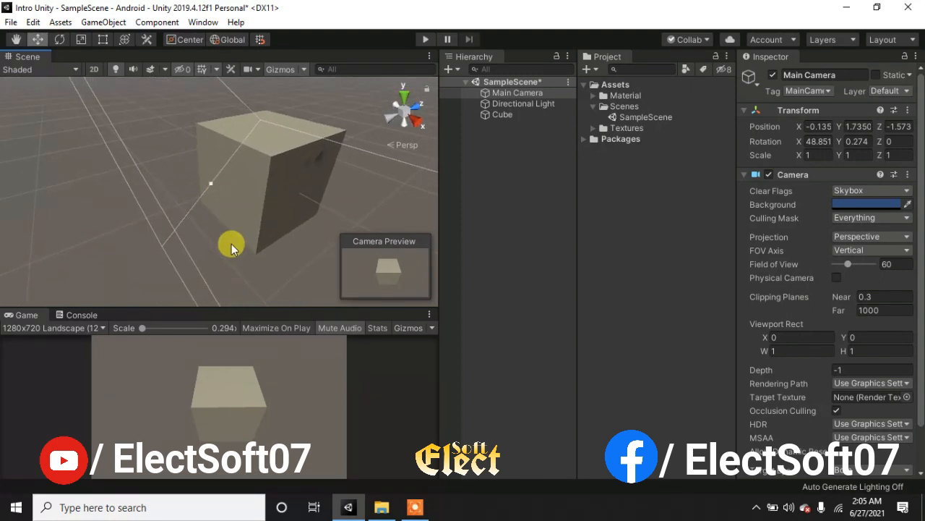
click(526, 93)
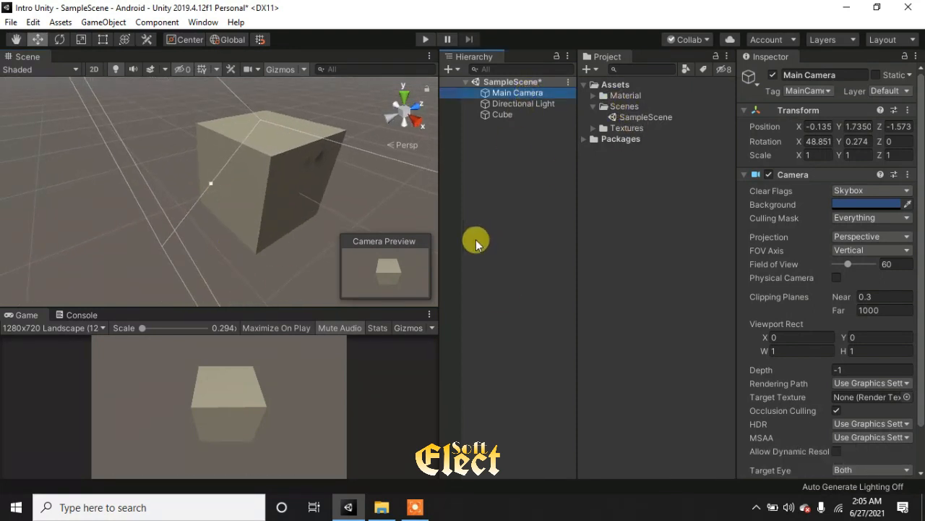
key(ctrl+shift+f)
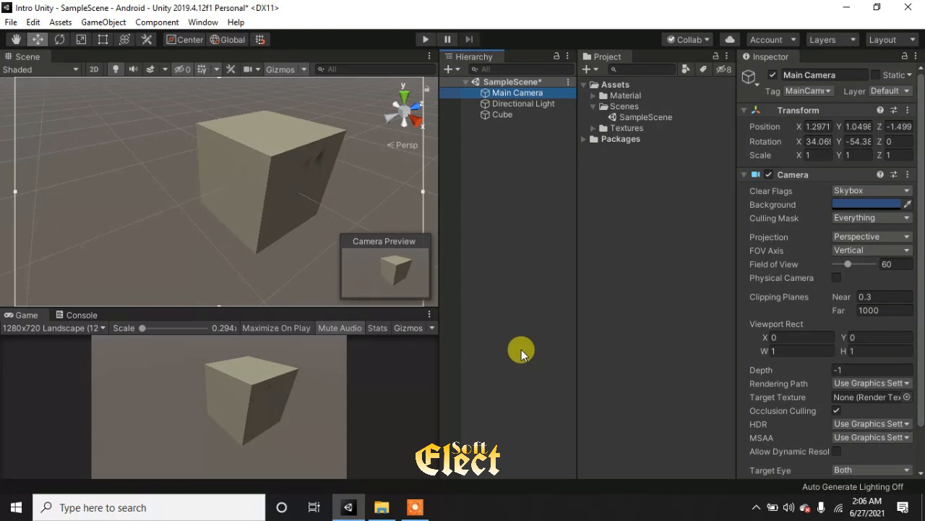
Add two more Camera objects to the scene.
click(504, 190)
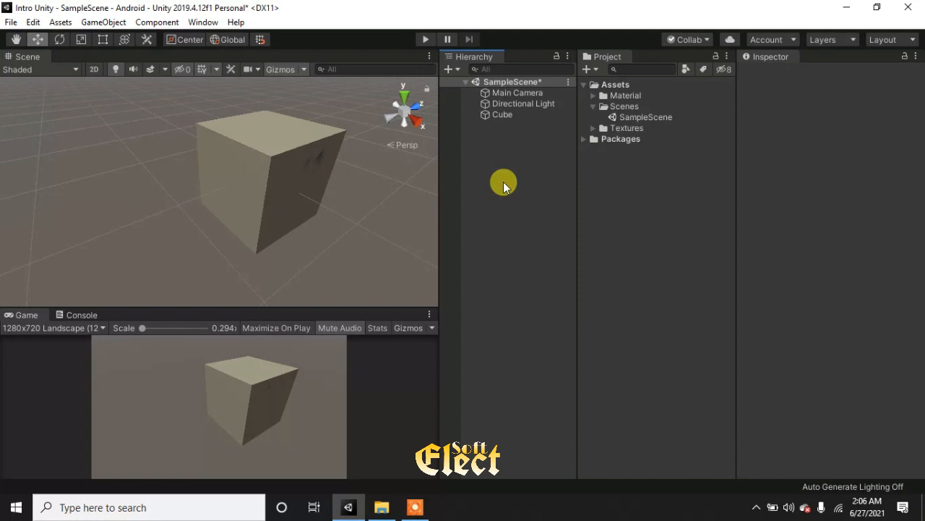
click(506, 94)
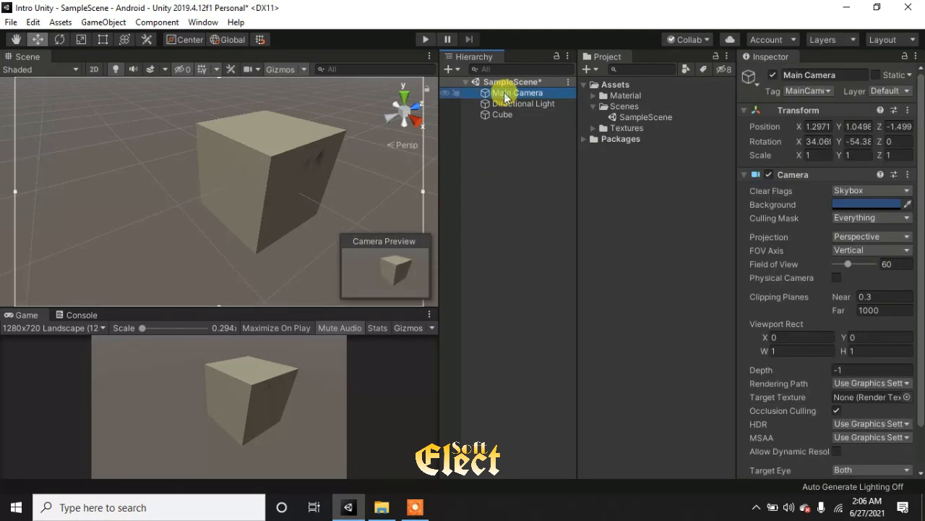
right_click(517, 150)
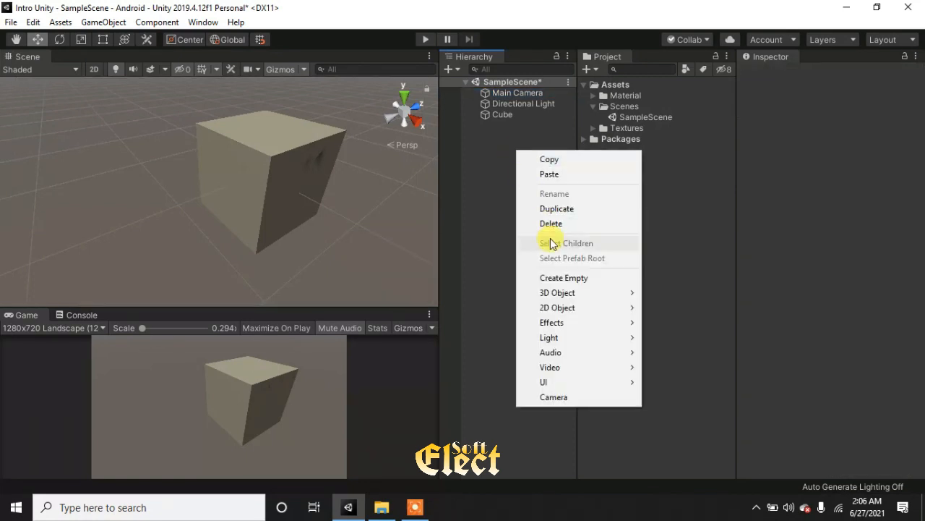
click(551, 397)
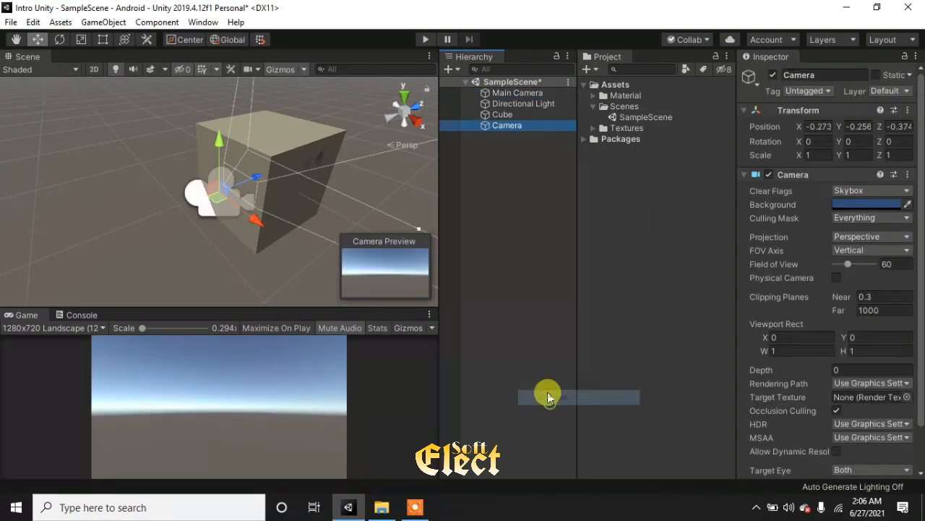
right_click(490, 191)
click(518, 434)
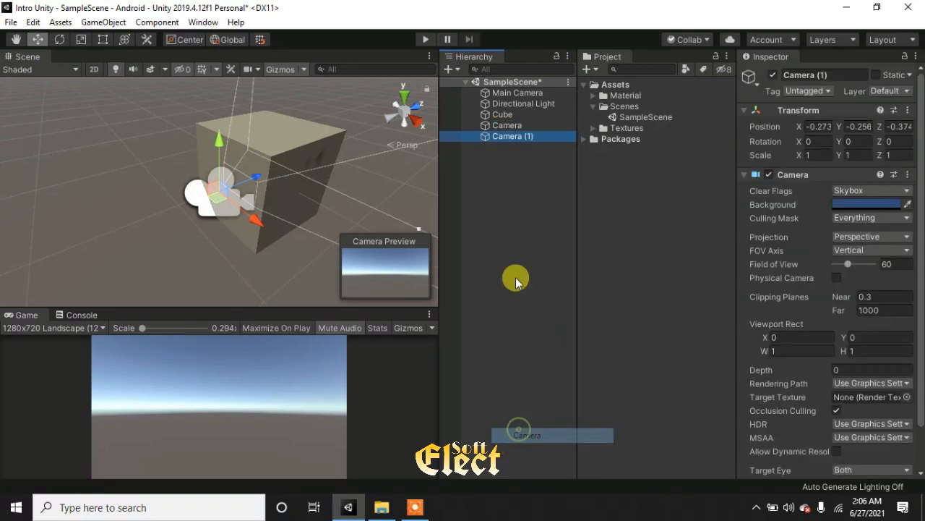
Check the three cameras in the scene and deactivate the Main Camera and Camera (1).
click(515, 93)
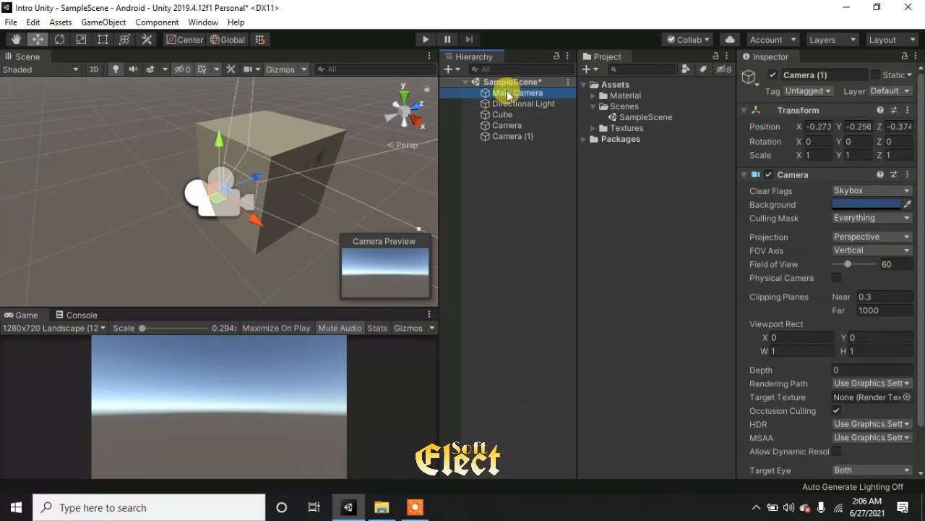
click(521, 180)
click(515, 136)
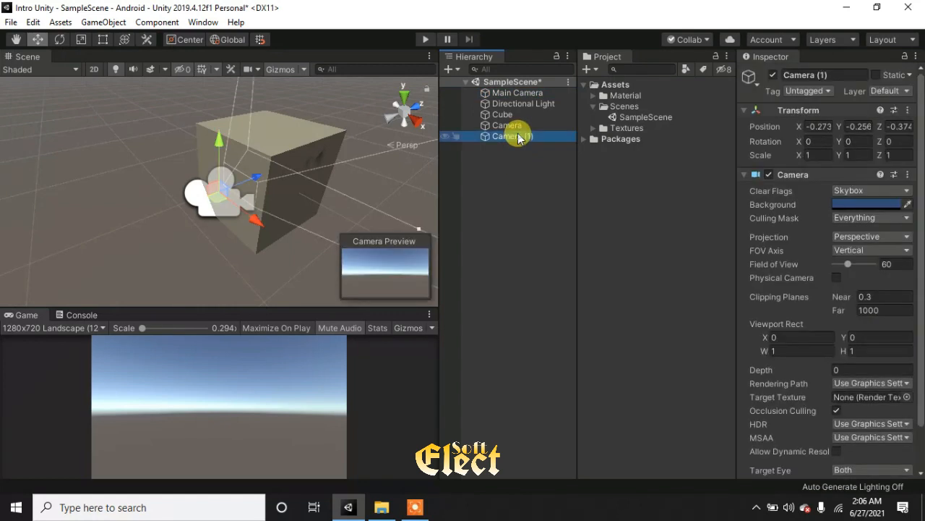
click(509, 126)
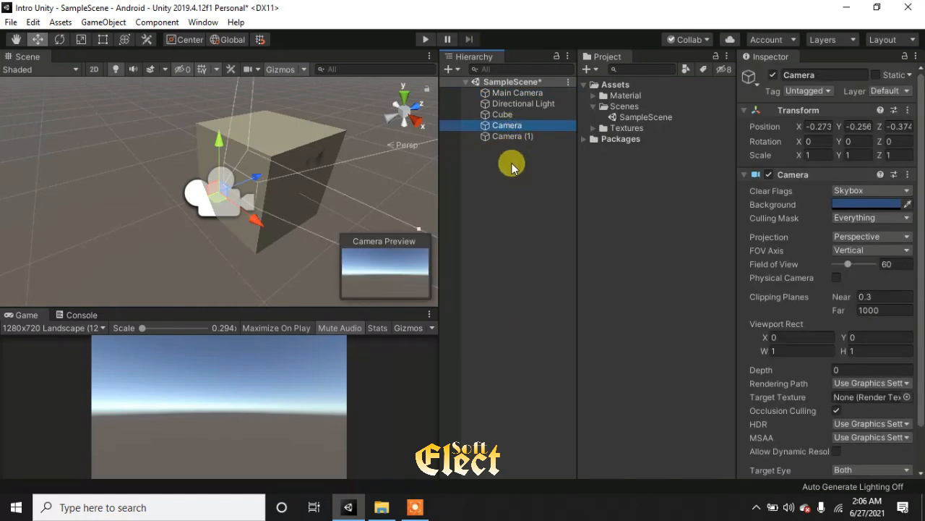
click(515, 94)
click(772, 75)
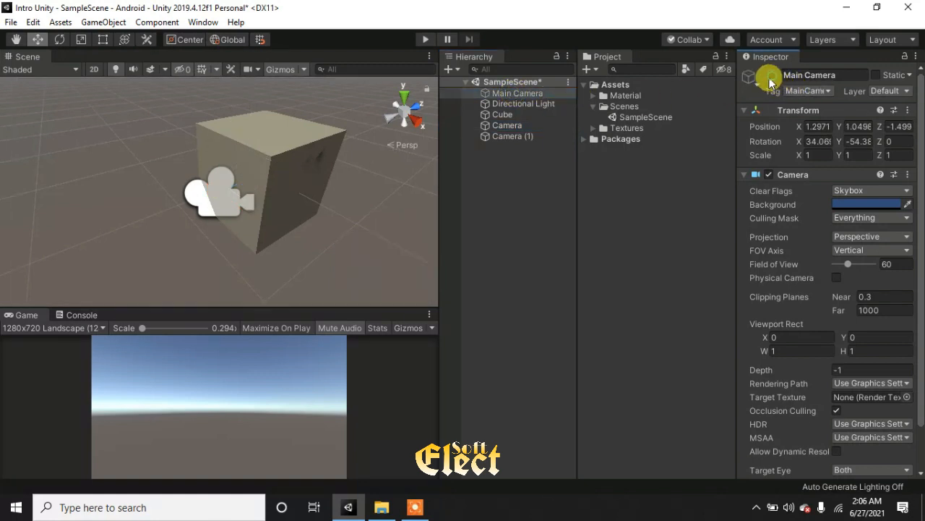
click(532, 140)
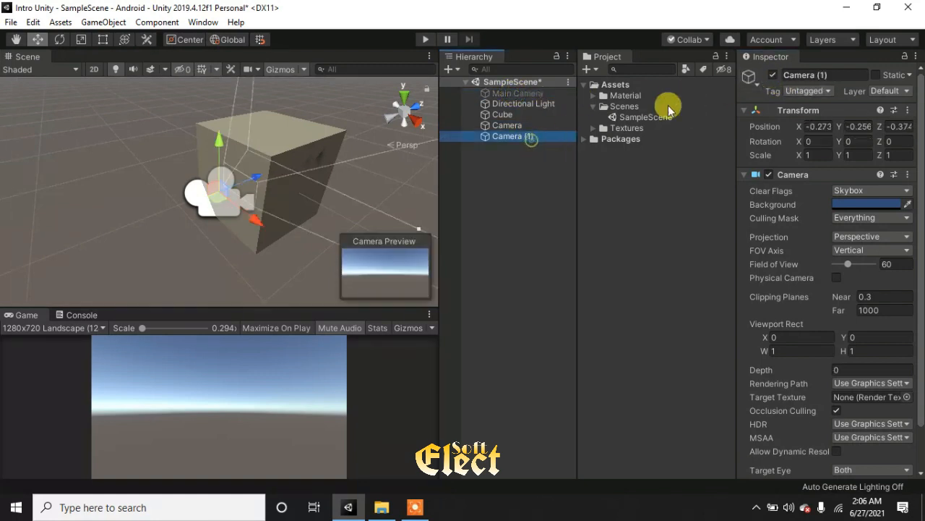
click(772, 76)
Align the Camera object with a Scene view showing the cube's top, one lit side and its dark shaded side.
click(508, 126)
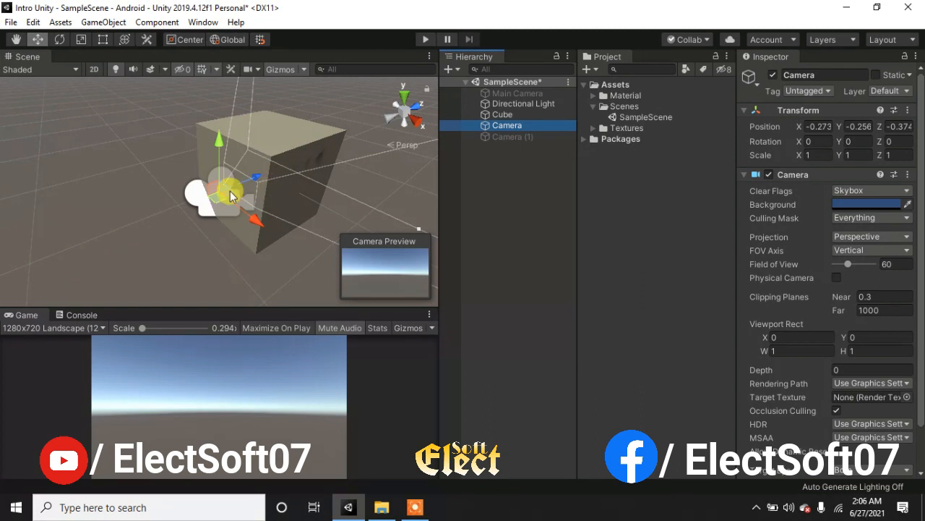
scroll(268, 181, down, 4)
middle_drag(279, 192, 243, 191)
scroll(243, 191, up, 5)
scroll(243, 191, down, 5)
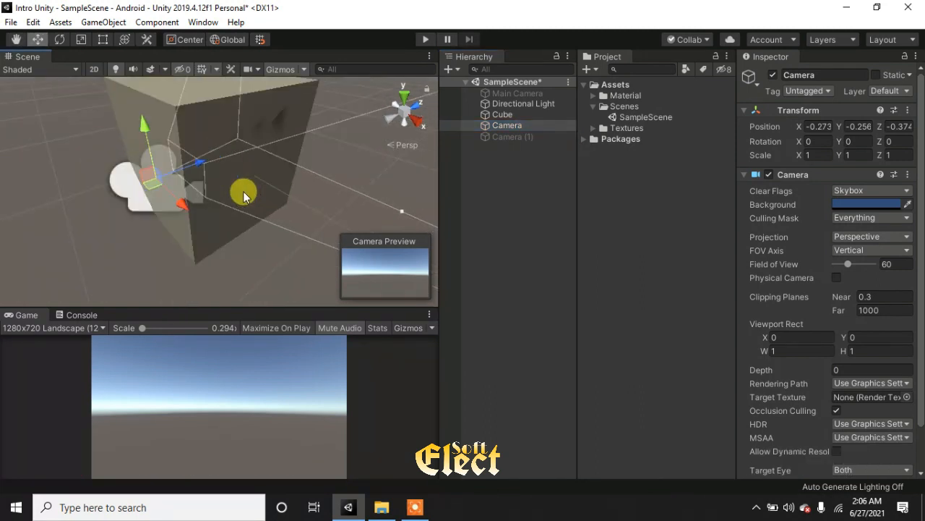
right_drag(353, 158, 258, 157)
middle_drag(352, 120, 116, 171)
click(507, 133)
right_drag(357, 146, 180, 194)
right_drag(320, 198, 295, 196)
click(517, 127)
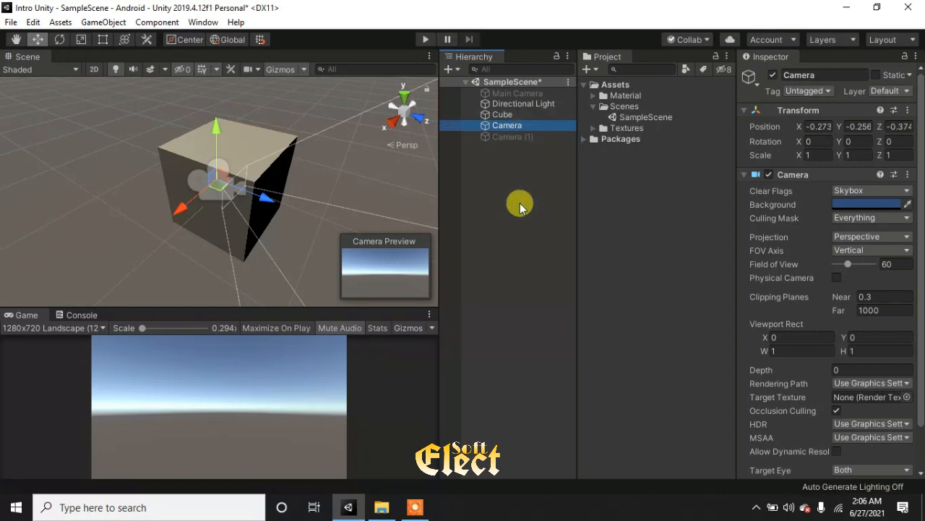
right_drag(360, 195, 330, 208)
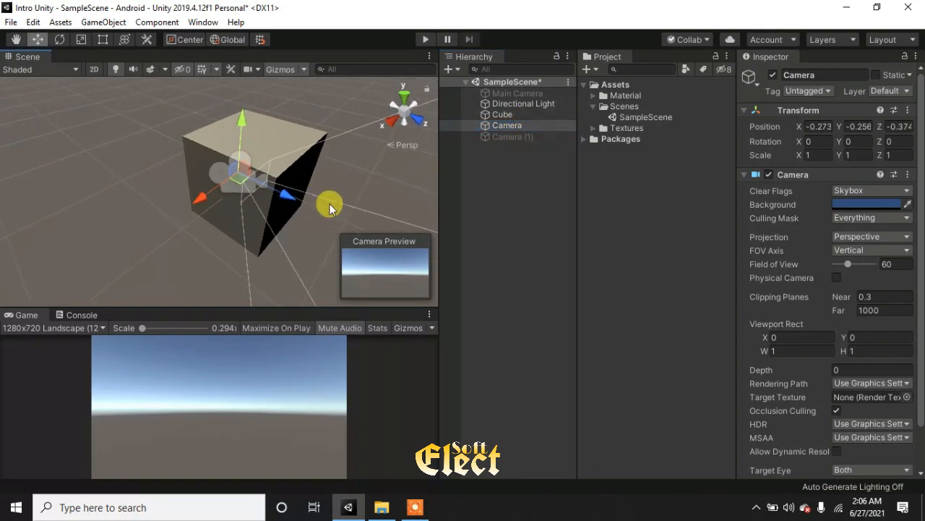
key(ctrl+shift+f)
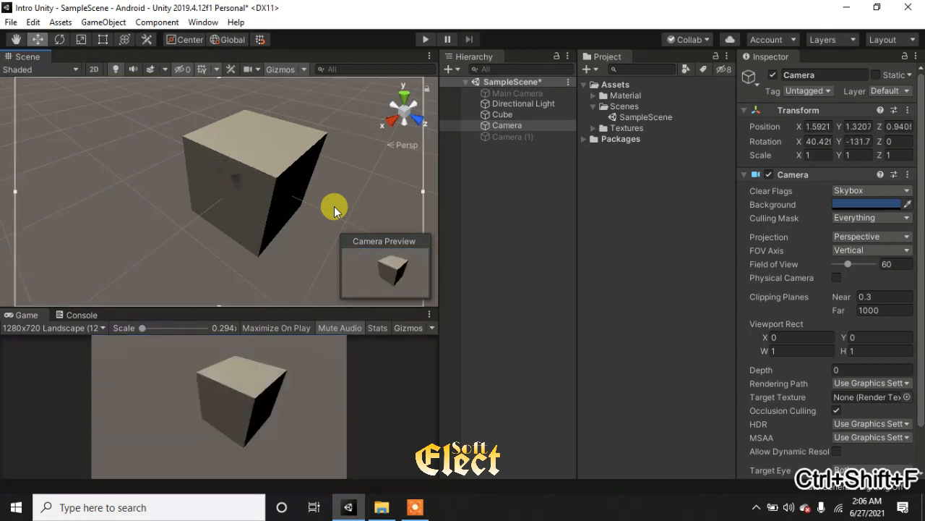
Deactivate the Camera object and activate Camera (1) in its place.
click(773, 74)
click(504, 136)
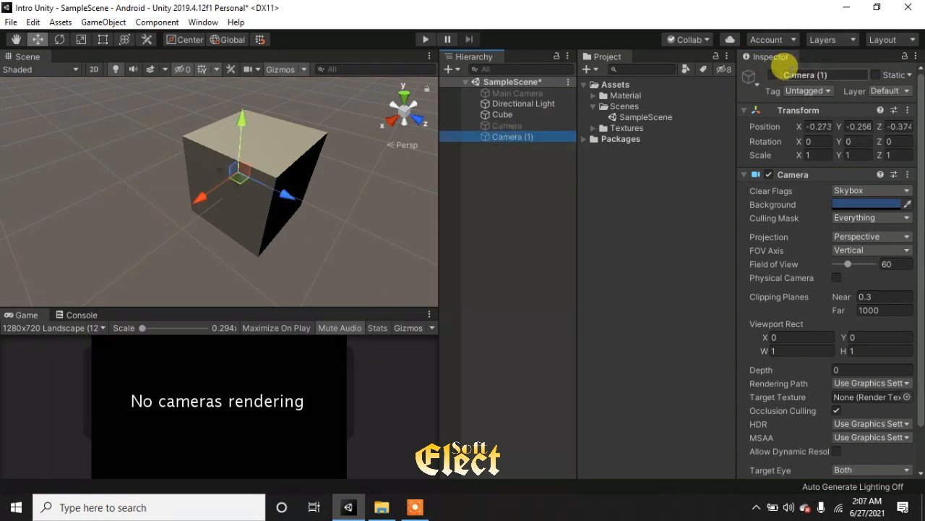
click(772, 75)
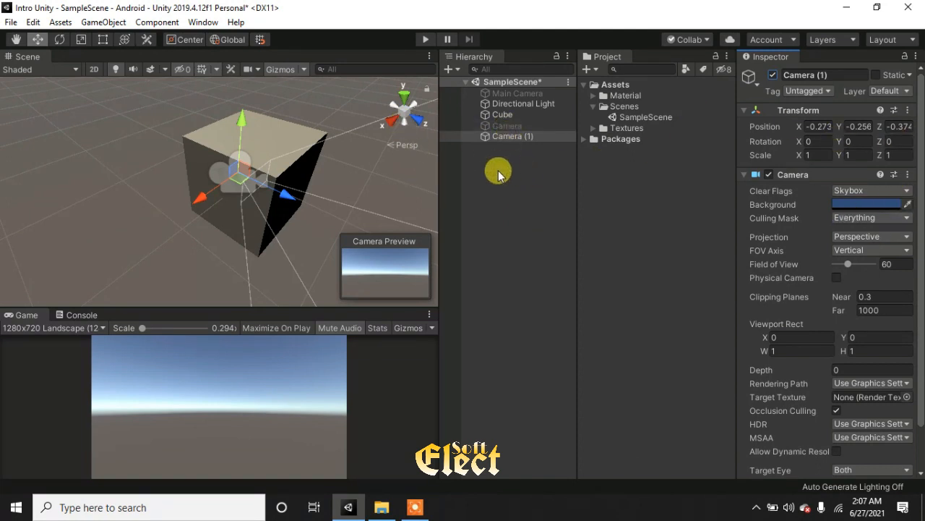
Align Camera (1) with a Scene view showing the cube's top and two sides from a different corner.
alt+drag(131, 217, 257, 239)
middle_drag(257, 239, 293, 227)
right_drag(293, 227, 293, 155)
middle_drag(262, 200, 315, 156)
drag(314, 155, 248, 238)
click(507, 136)
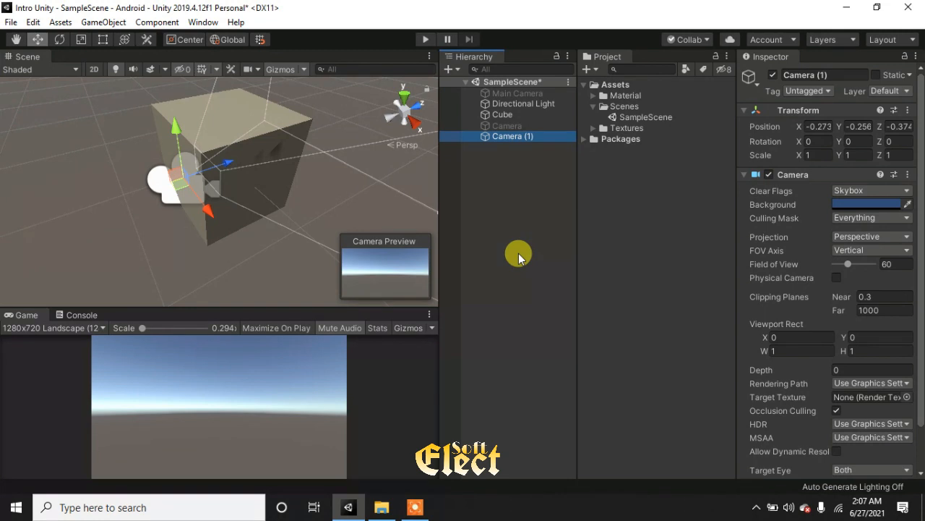
key(ctrl+shift+f)
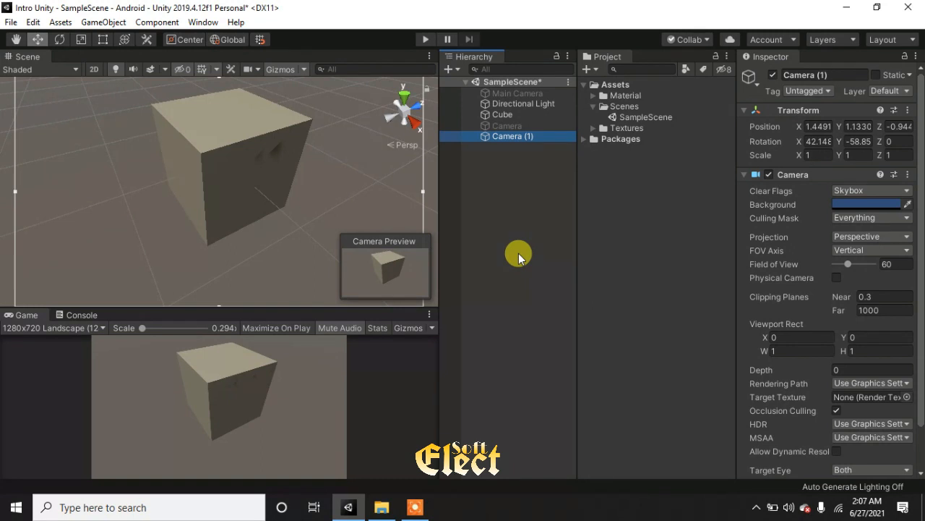
Deactivate Camera (1) and activate the Main Camera in its place.
click(772, 76)
click(515, 93)
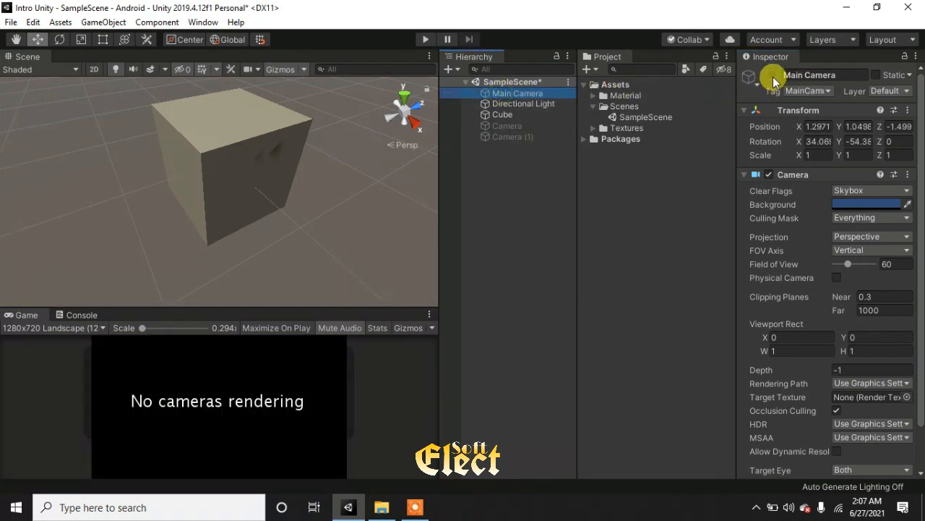
click(773, 75)
Align the Main Camera with a nearly top-down Scene view of the cube.
right_drag(133, 176, 177, 183)
right_drag(237, 171, 215, 224)
middle_drag(235, 101, 282, 136)
scroll(306, 117, down, 4)
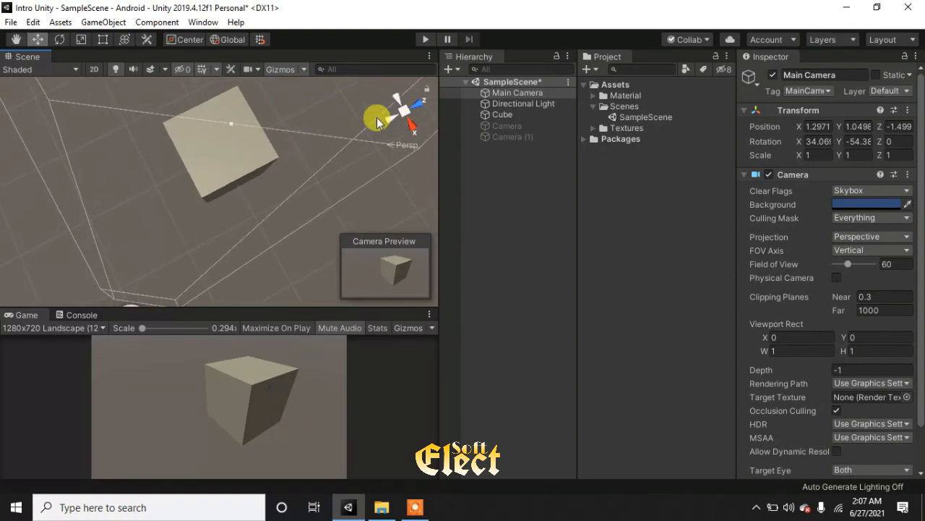
click(537, 95)
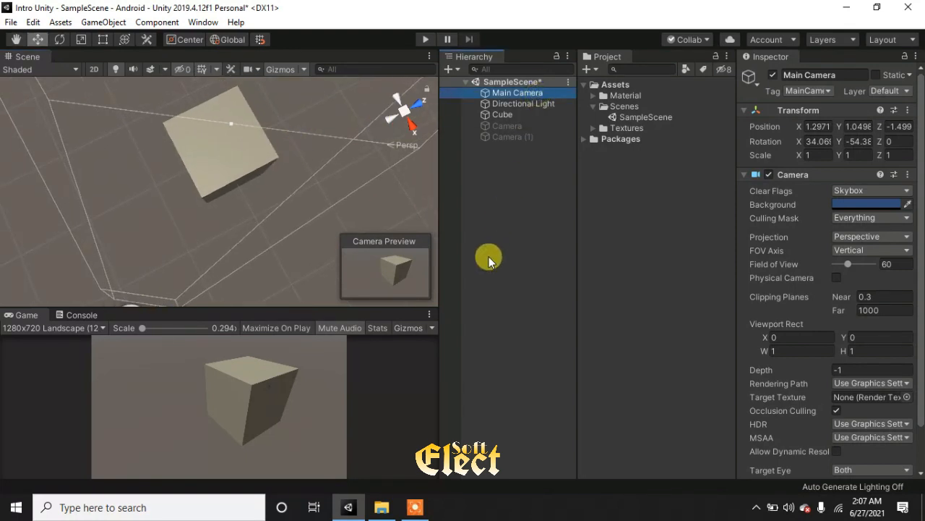
key(ctrl+shift+f)
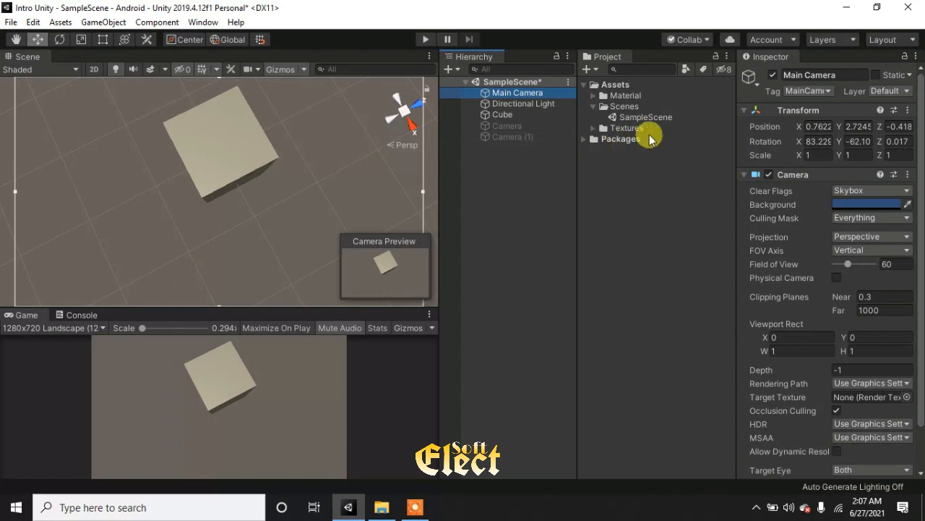
Switch the active camera from the Main Camera to Camera and on to Camera (1), deactivating each previous one.
click(773, 75)
click(543, 126)
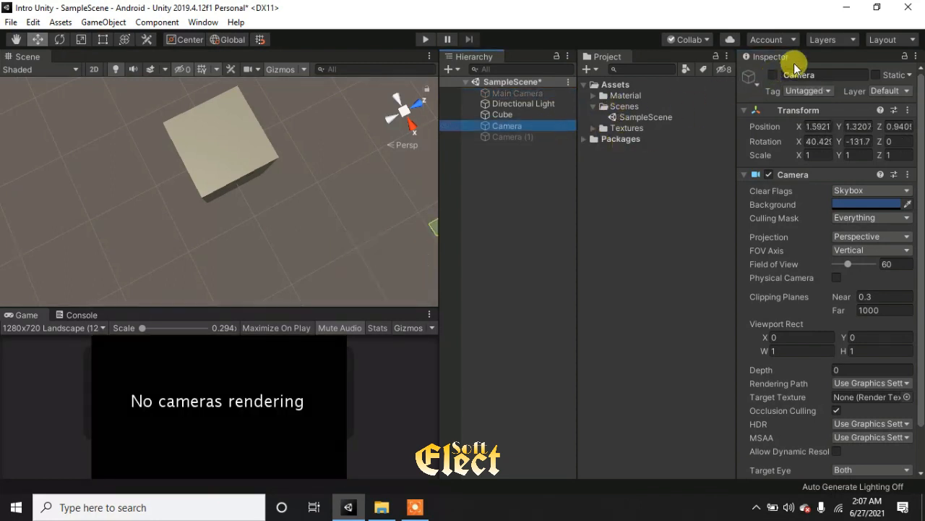
click(773, 74)
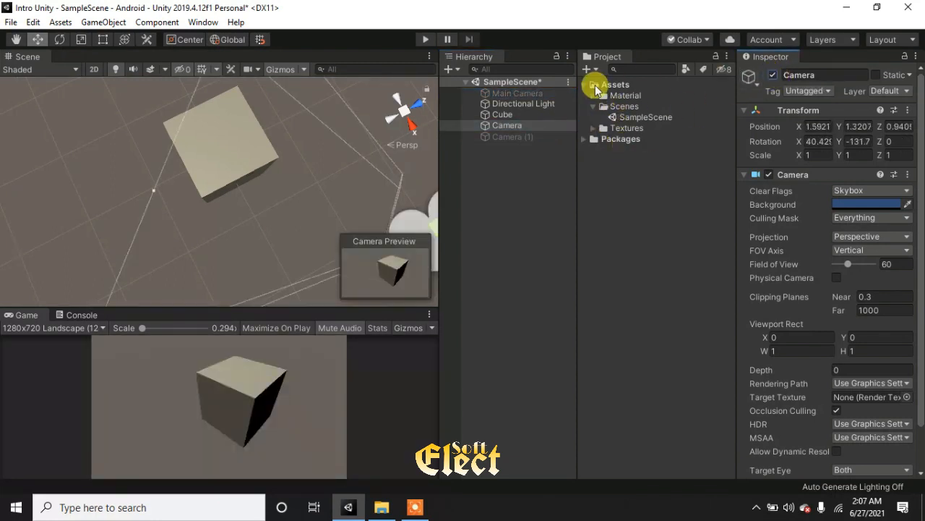
click(773, 75)
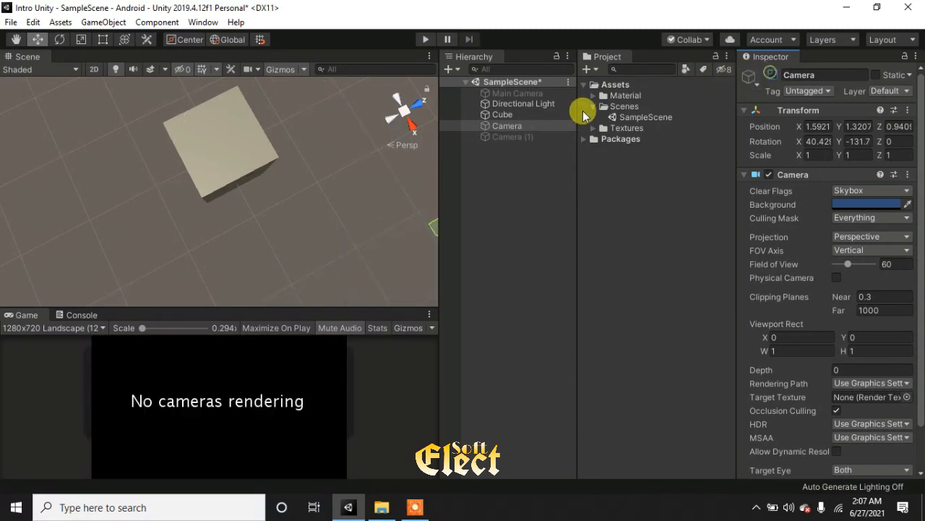
click(521, 134)
click(773, 75)
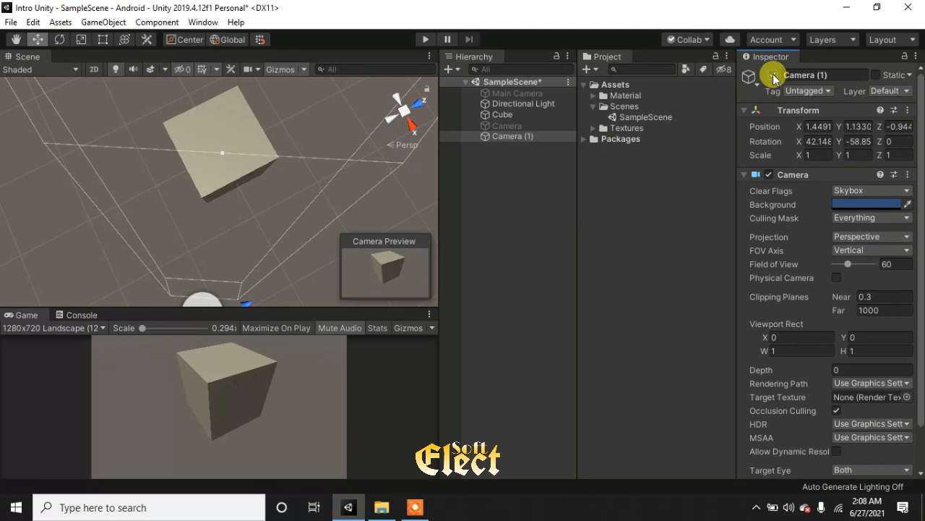
Activate Camera and the Main Camera alongside Camera (1), making all three cameras active.
click(491, 191)
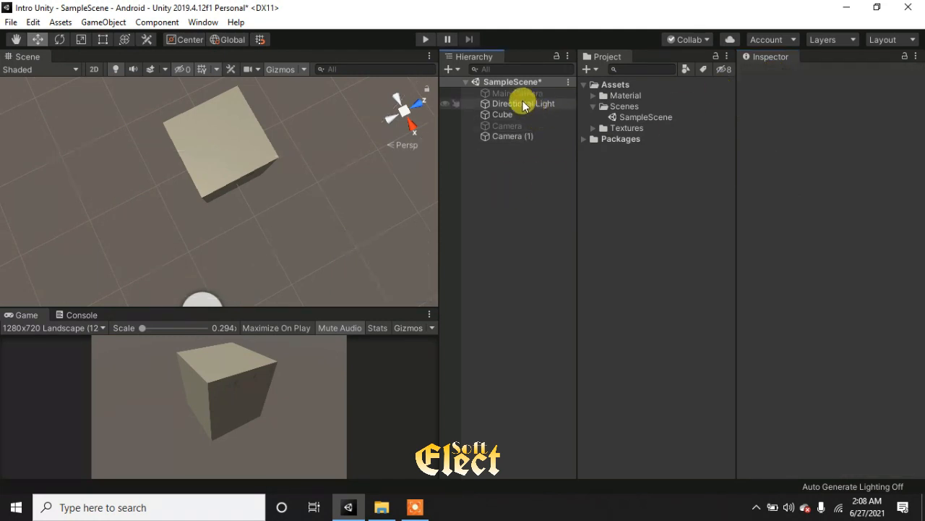
drag(504, 122, 518, 144)
click(516, 125)
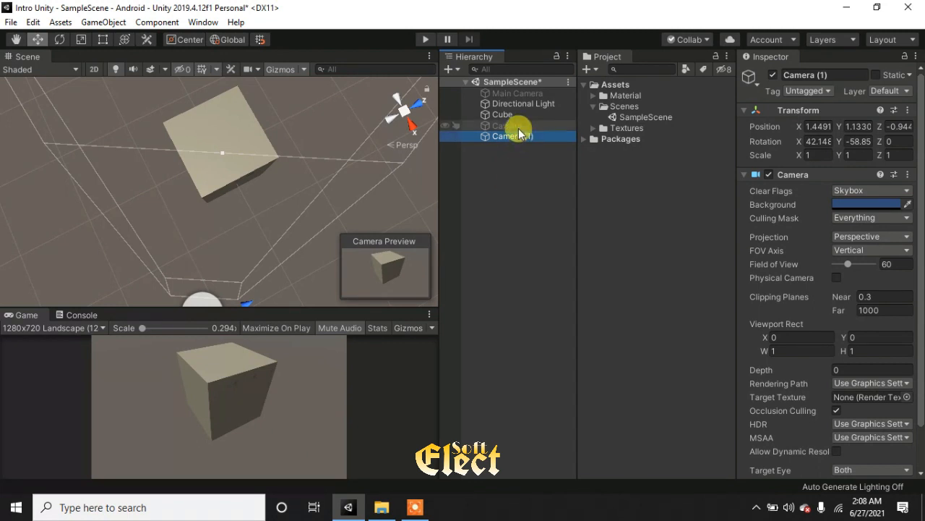
click(773, 76)
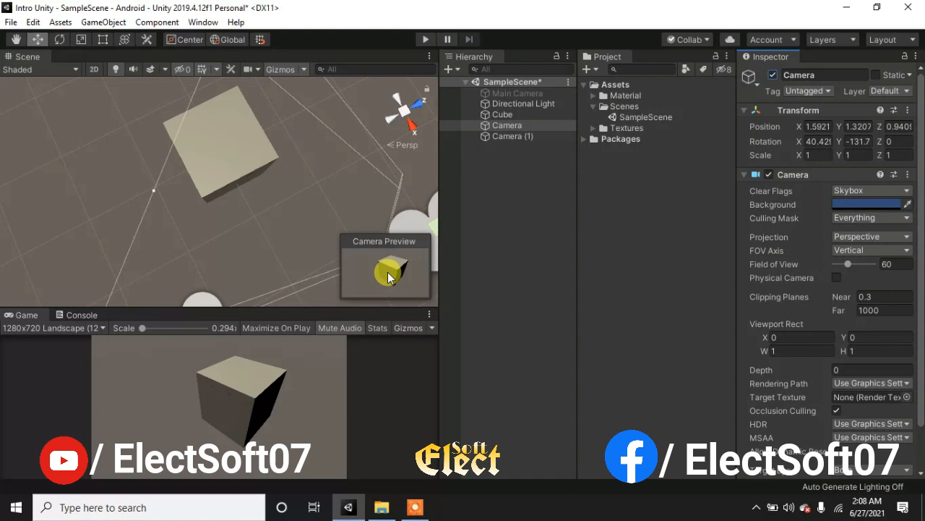
click(538, 94)
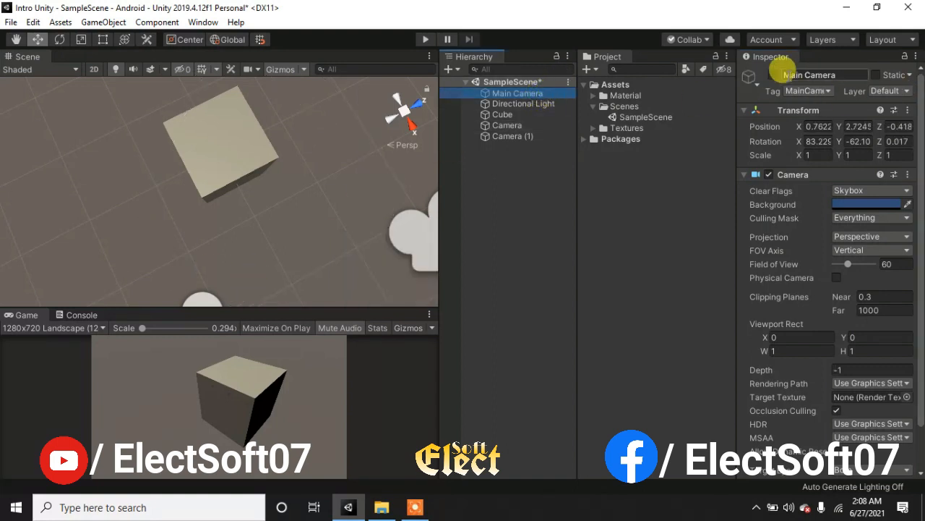
click(773, 75)
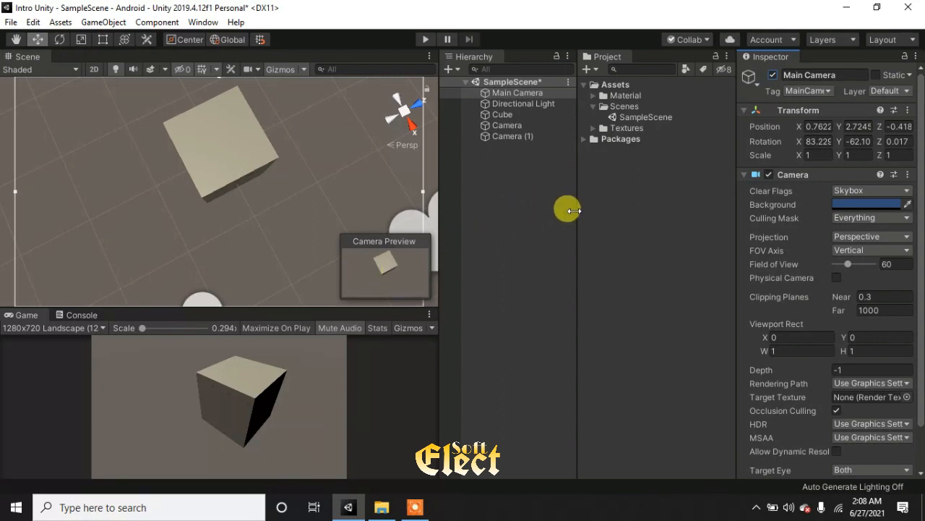
Deactivate Camera (1) and Camera, leaving only the Main Camera active.
click(518, 128)
click(533, 137)
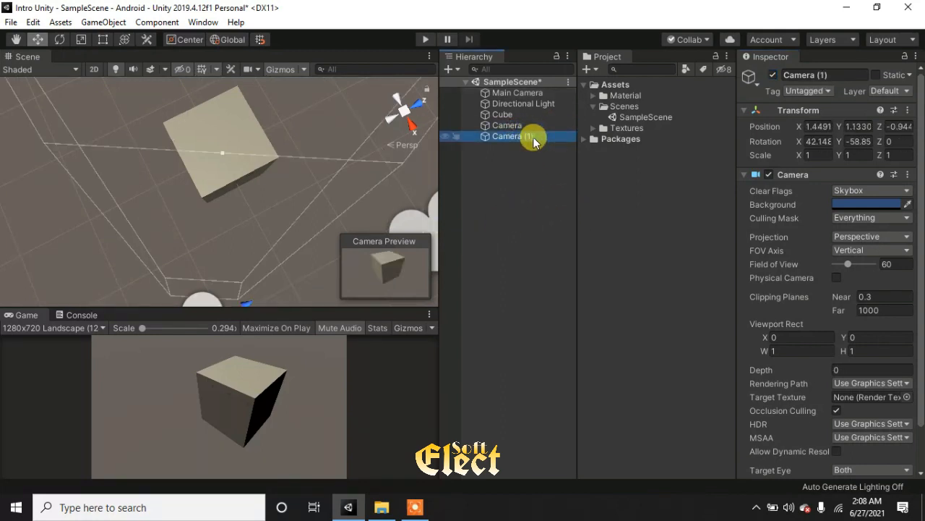
click(534, 178)
click(510, 135)
click(508, 116)
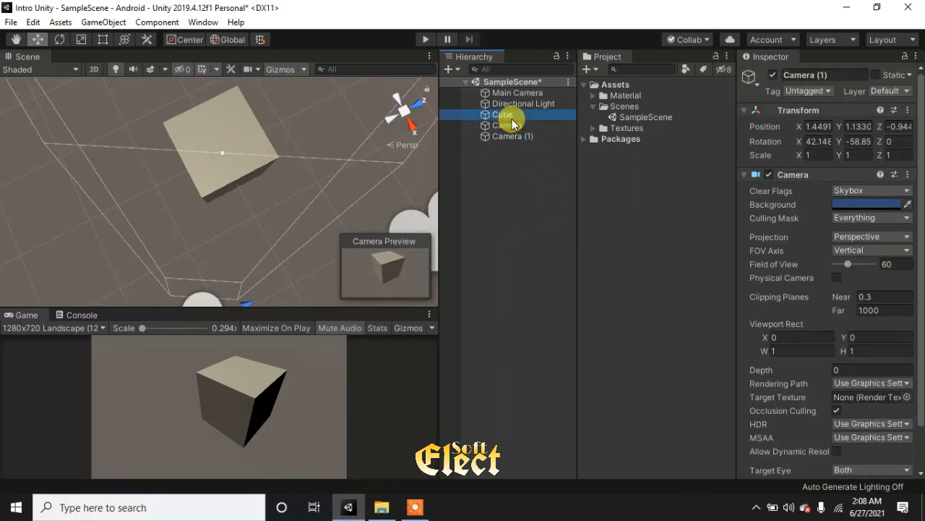
click(512, 137)
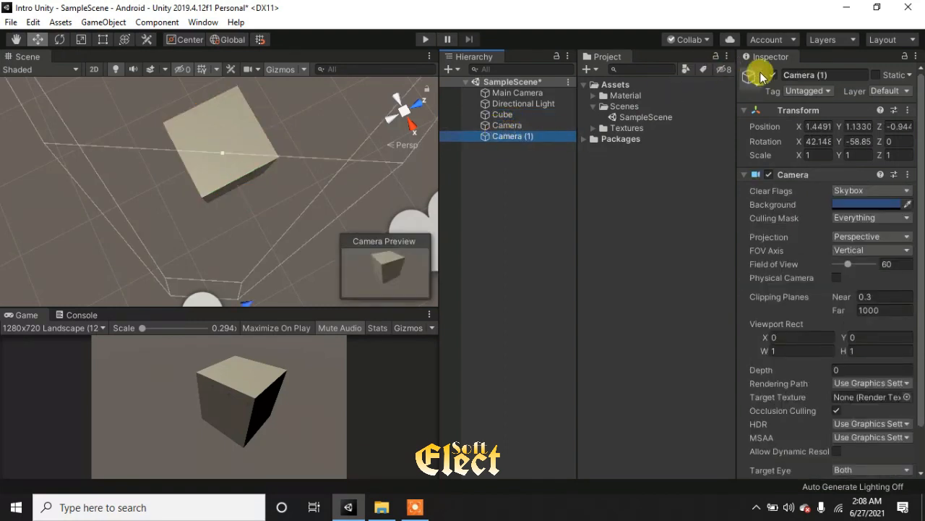
click(773, 75)
click(499, 125)
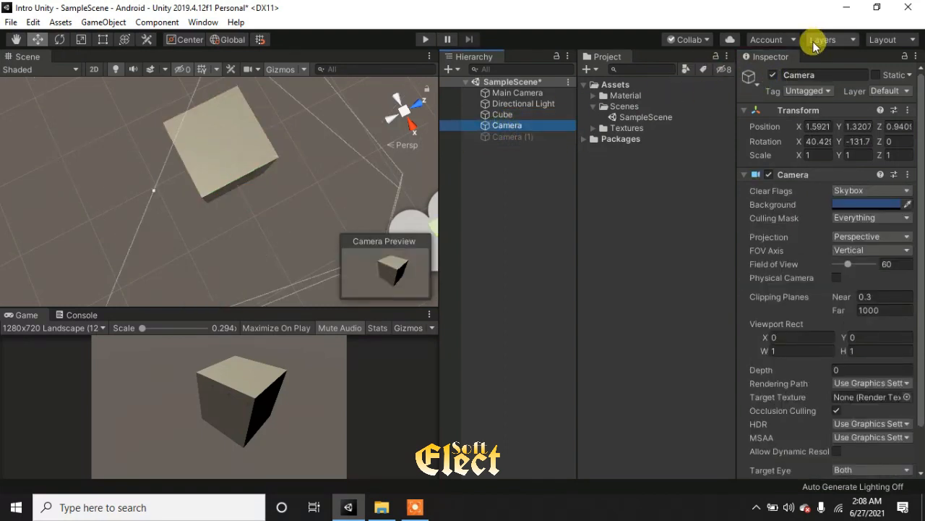
click(773, 76)
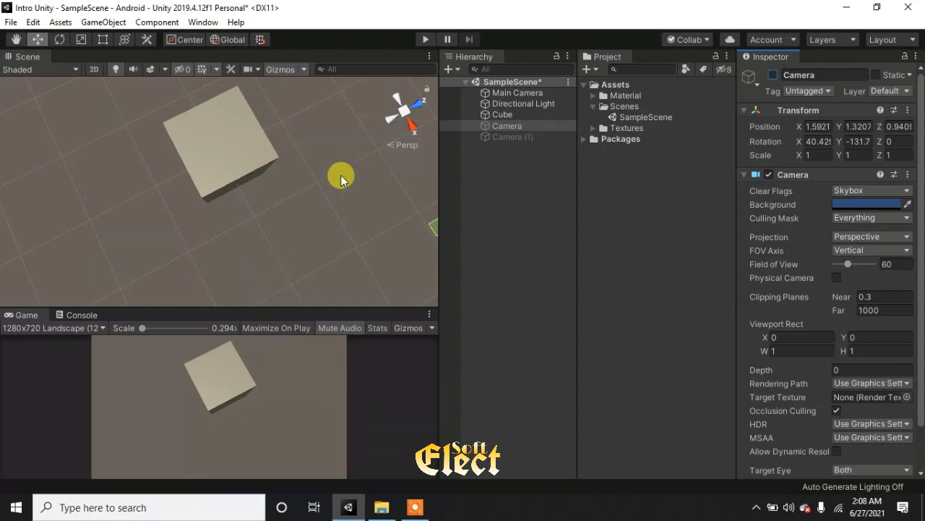
Align the Main Camera with an angled Scene view showing the cube's top and two sides from further away.
click(553, 94)
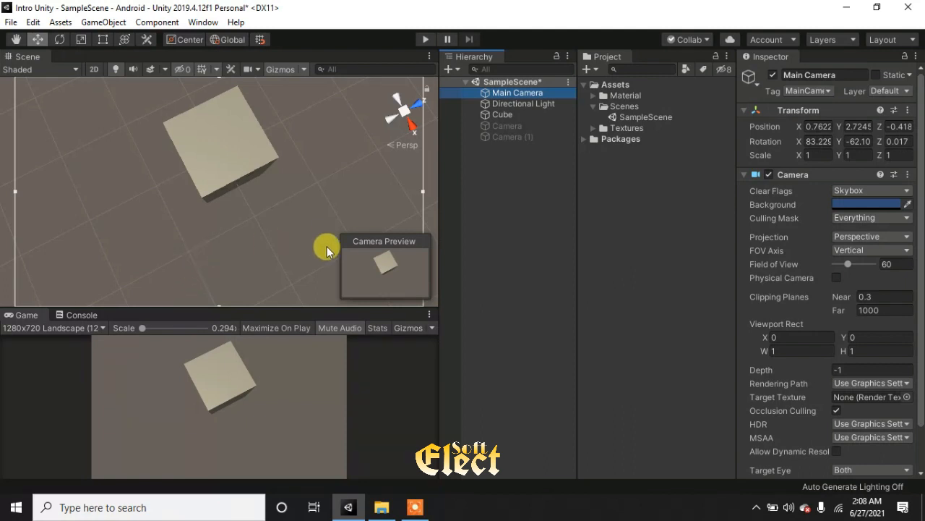
right_click(308, 243)
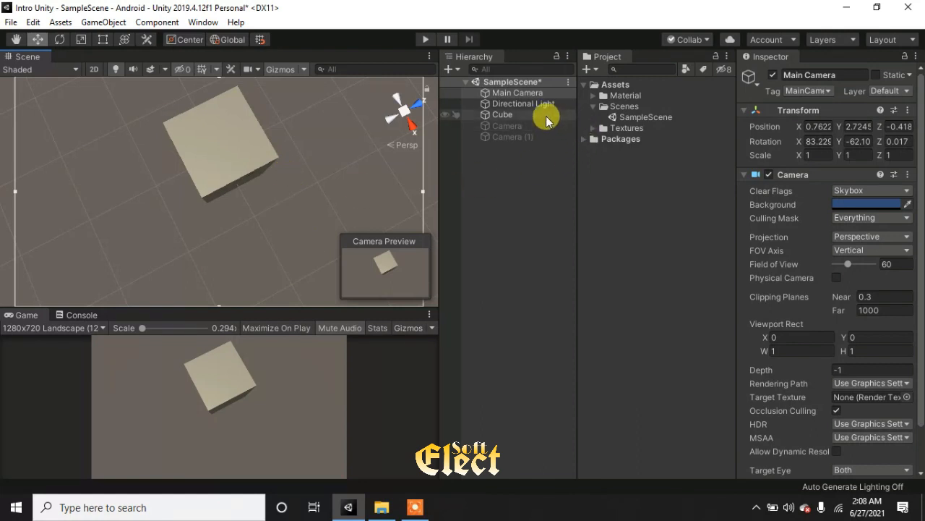
right_drag(236, 200, 268, 114)
drag(279, 217, 340, 181)
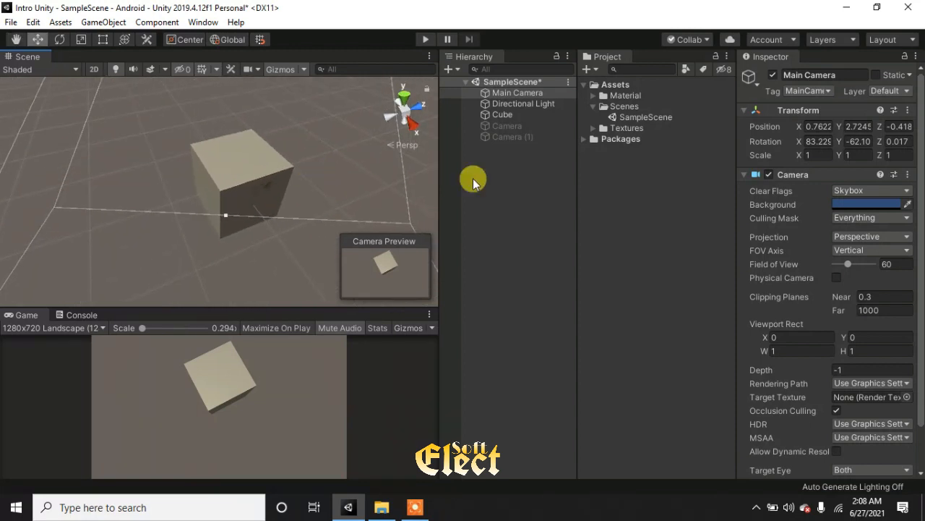
click(530, 95)
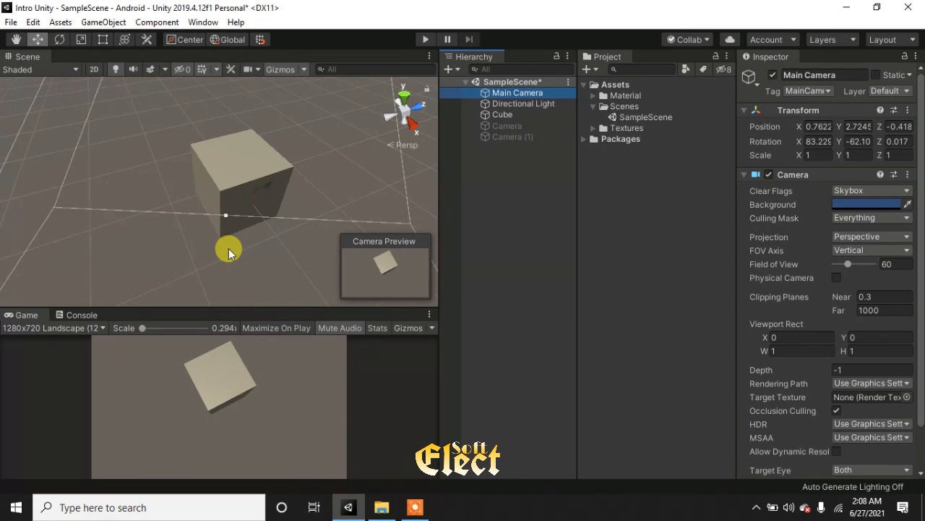
key(ctrl+shift+f)
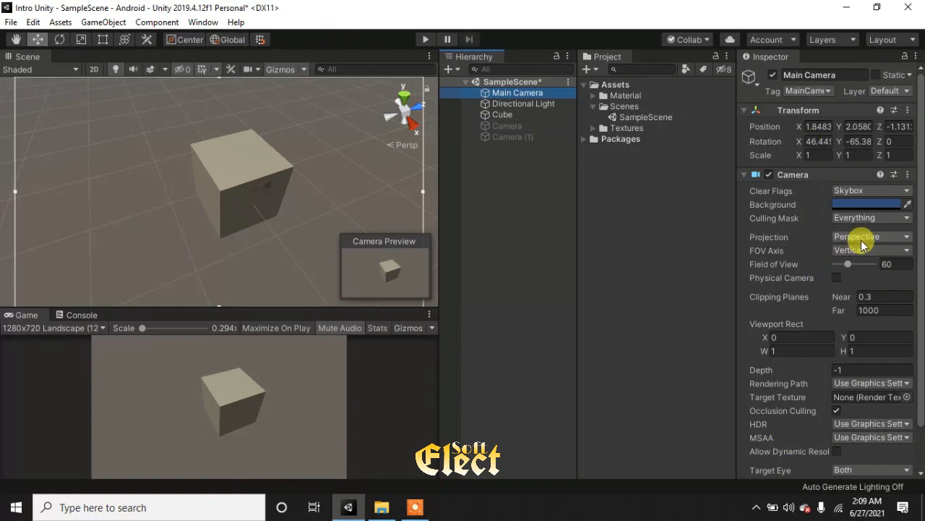
Delete the extra Camera and Camera (1) objects from the scene.
click(532, 124)
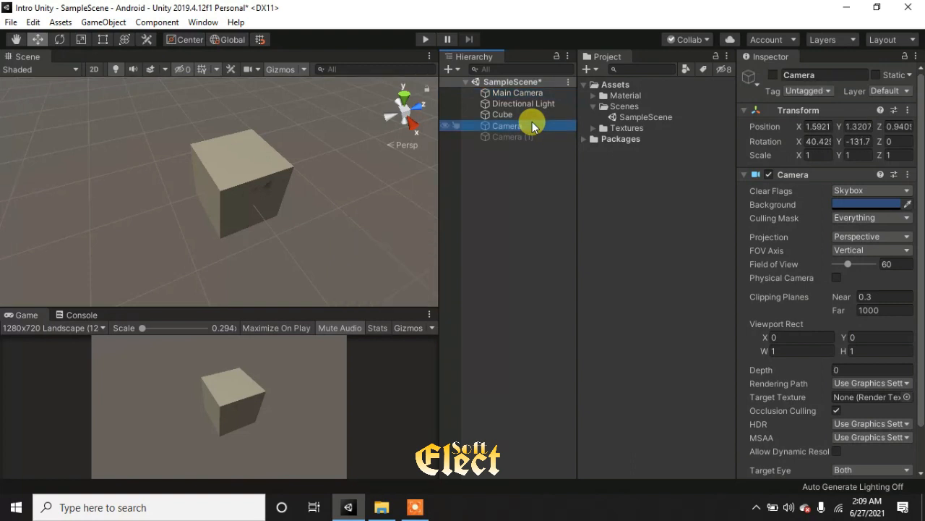
key(Delete)
click(532, 125)
key(Delete)
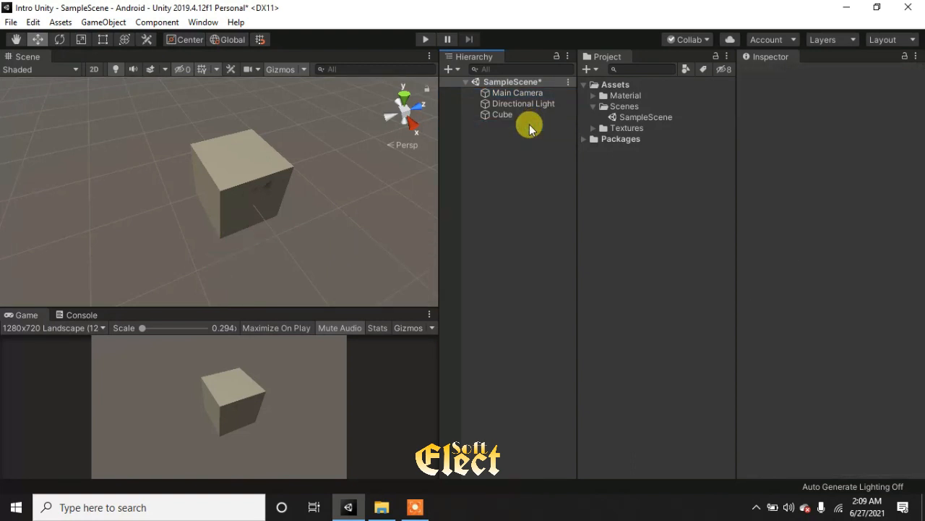
Examine the far and near Clipping Planes settings of the Main Camera.
click(518, 93)
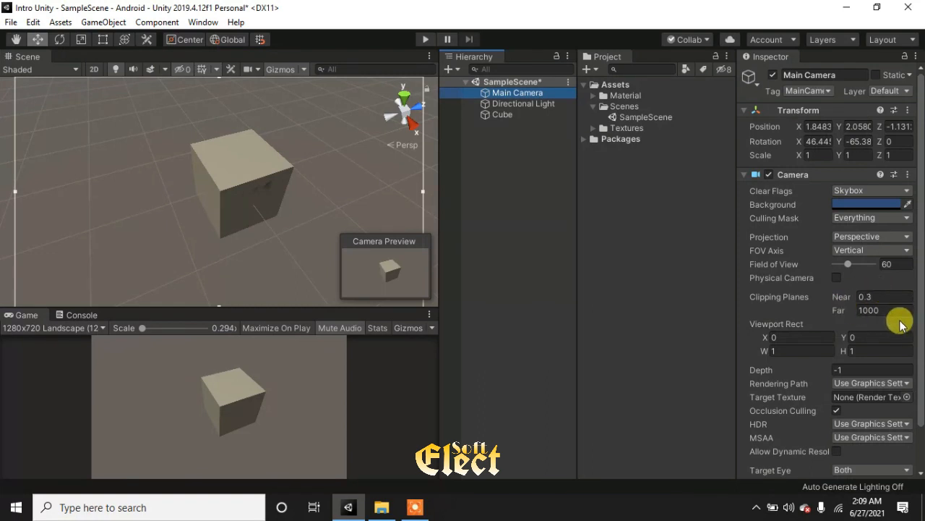
click(878, 311)
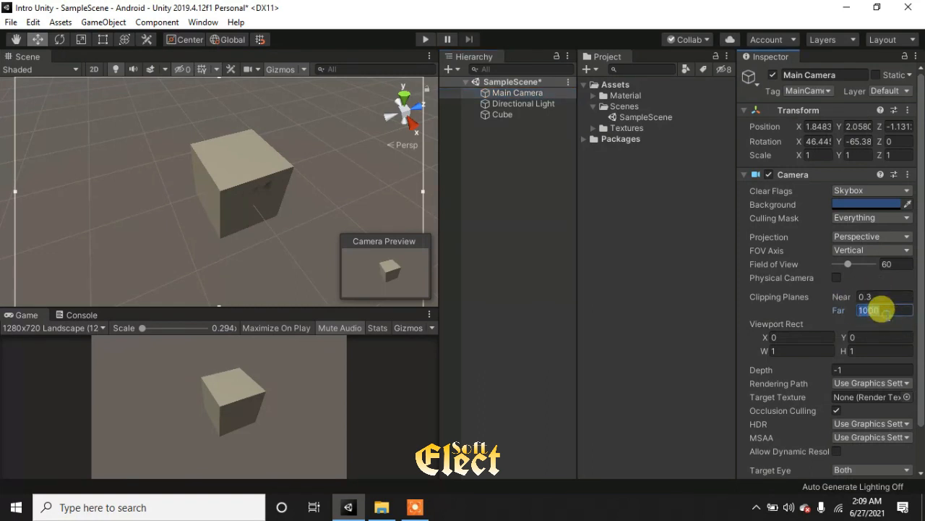
click(707, 296)
click(535, 92)
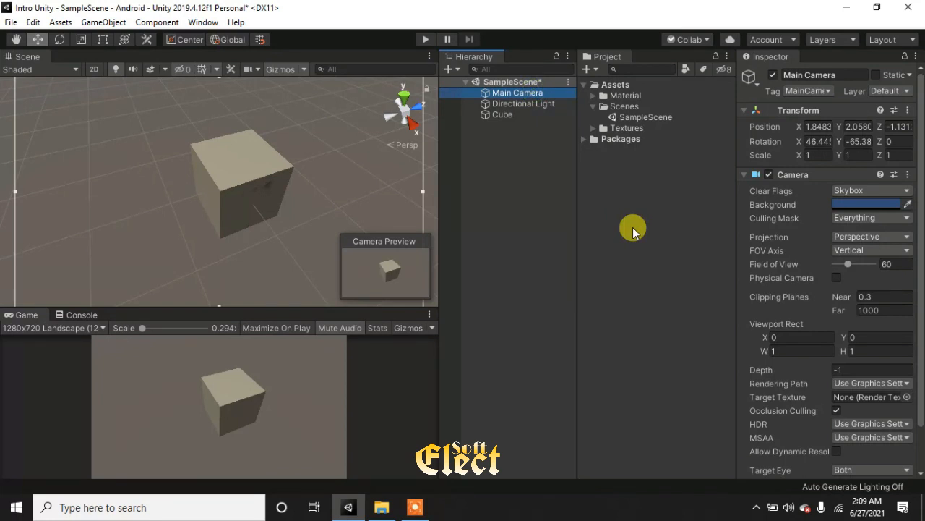
click(865, 296)
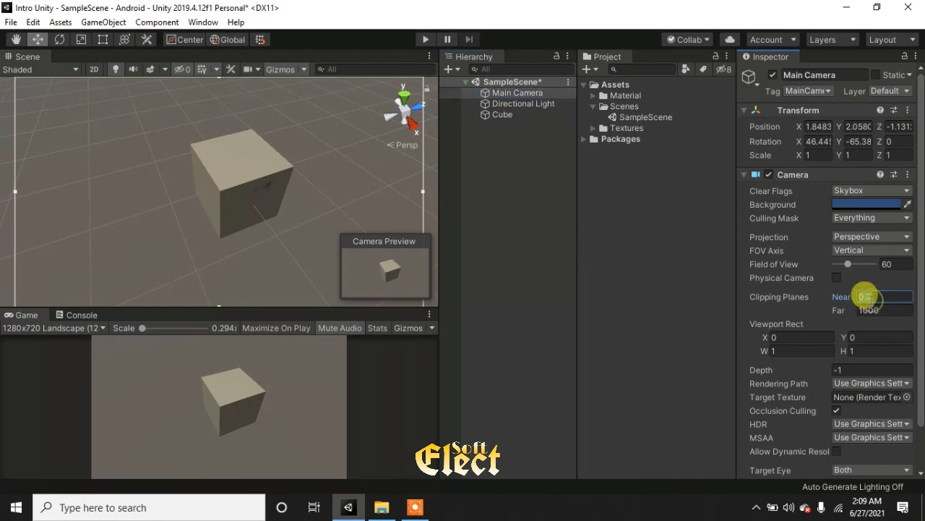
click(699, 292)
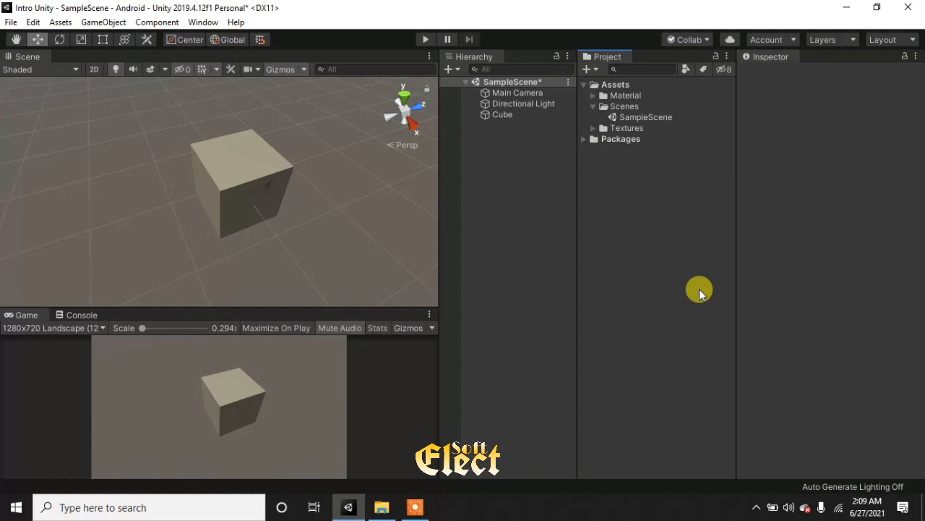
Select the Main Camera and look towards the sky and horizon in the Scene view to examine its Skybox clear flag.
click(544, 95)
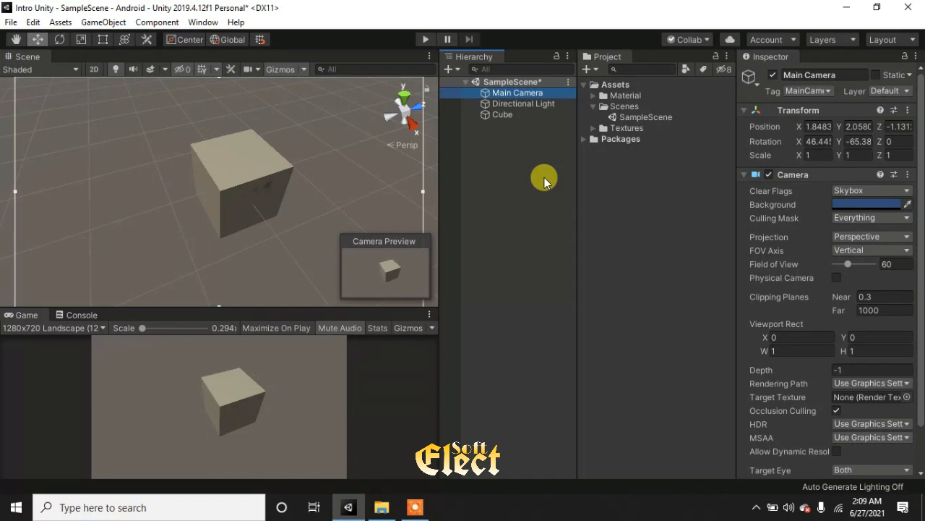
click(849, 193)
click(854, 205)
alt+drag(241, 172, 241, 79)
alt+drag(383, 128, 304, 162)
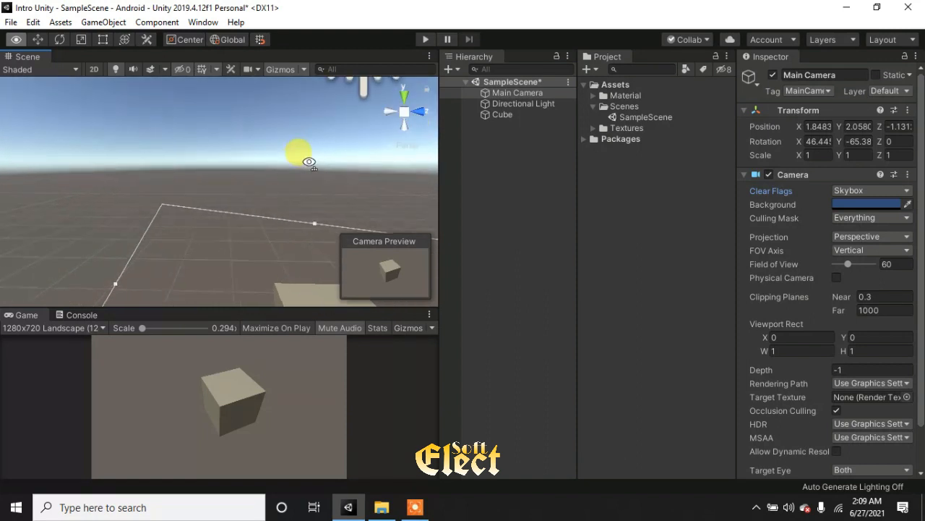
Try a pale blue background colour (E9F2FF) for the Main Camera and sample another colour from the screen.
click(891, 204)
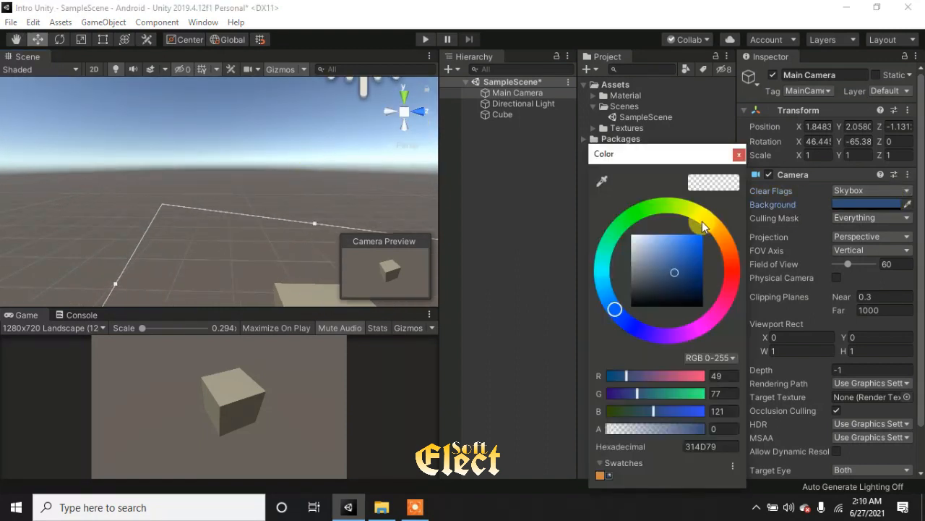
mouse_move(687, 249)
mouse_down()
mouse_move(614, 246)
mouse_move(638, 235)
mouse_up()
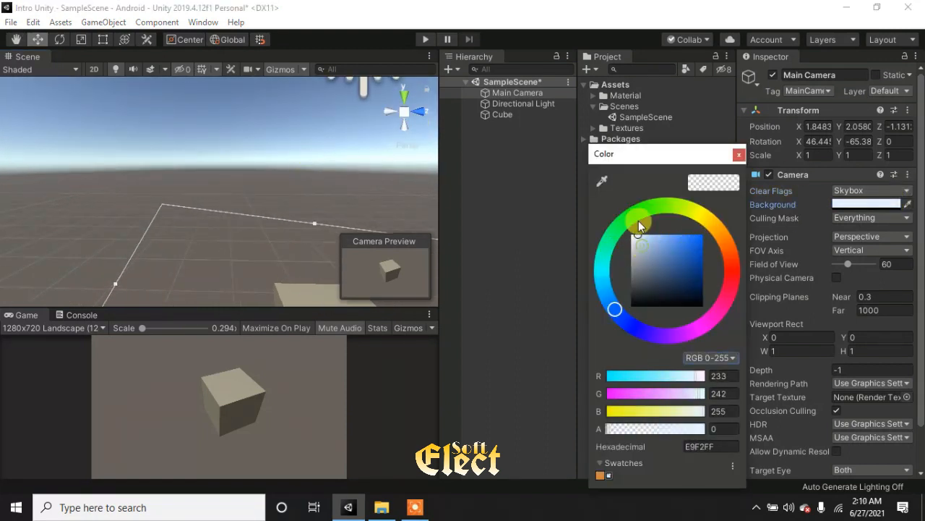
click(906, 206)
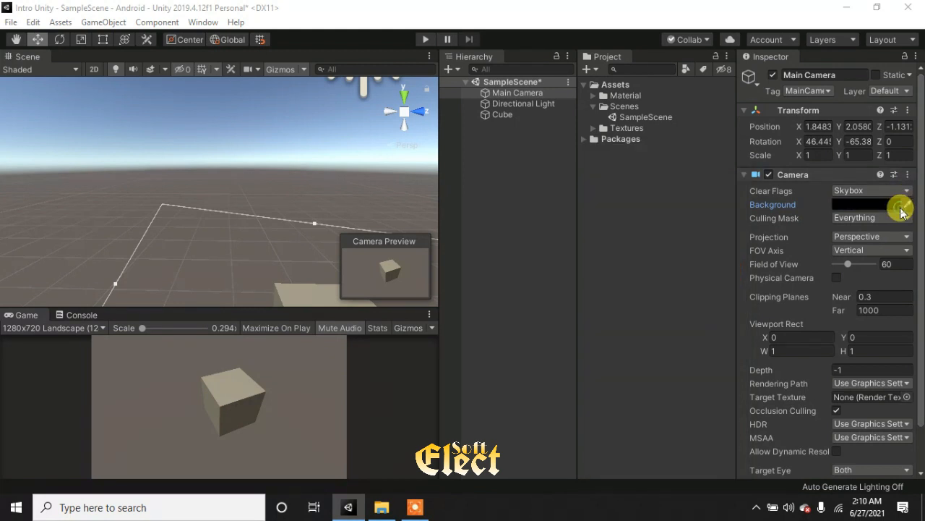
Set the Main Camera's Clear Flags to Solid Color and enlarge the Game view.
click(868, 187)
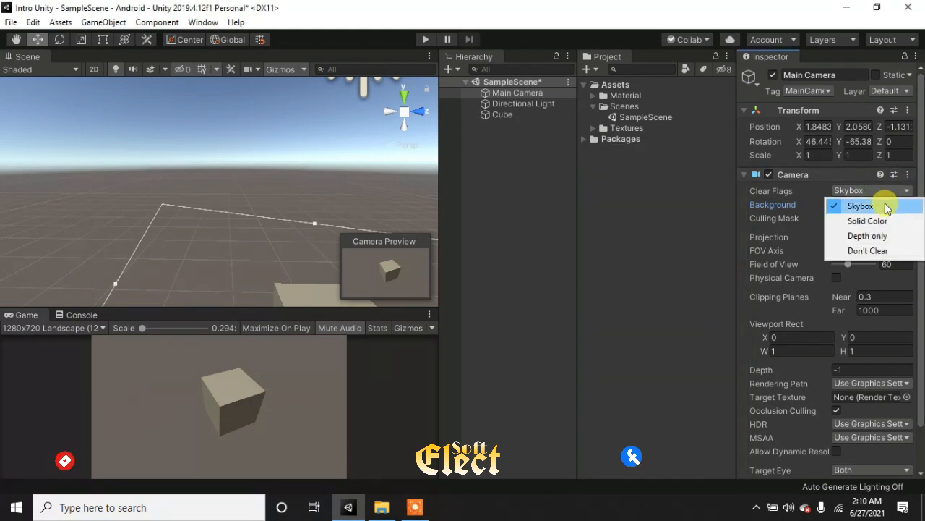
click(879, 222)
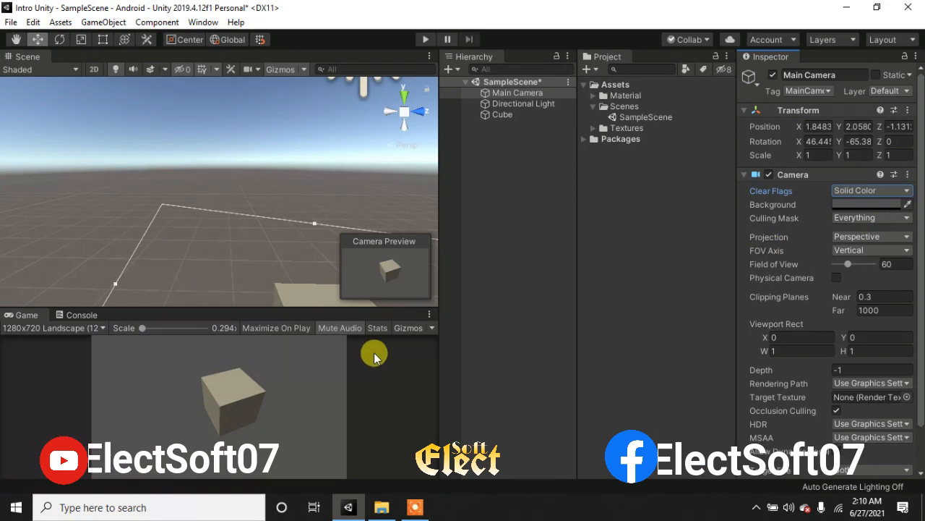
drag(343, 307, 374, 267)
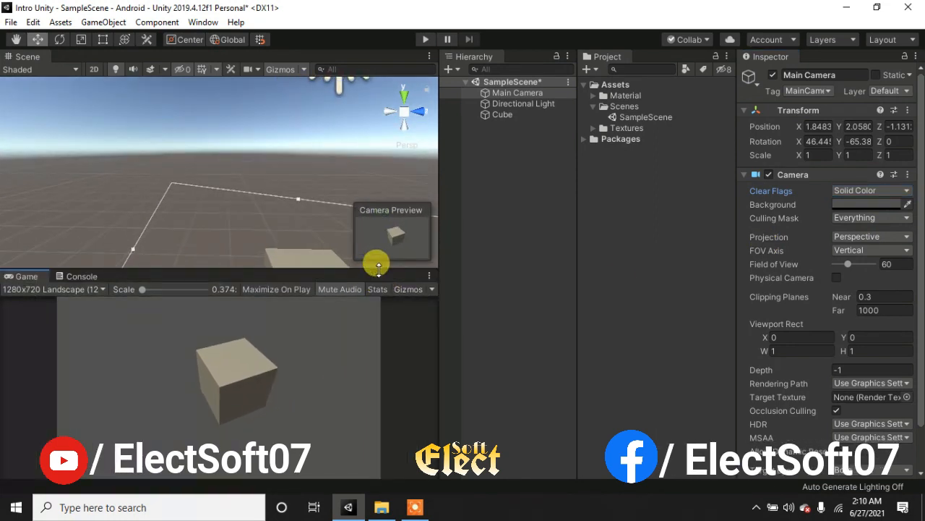
Set the Main Camera's background colour to red (D93D3D) and enlarge the Game view further.
click(906, 205)
click(849, 204)
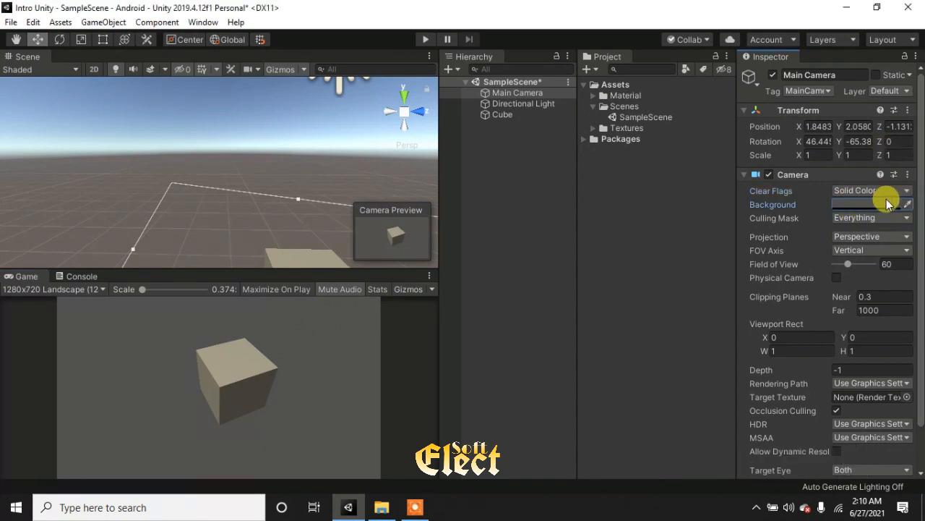
click(875, 204)
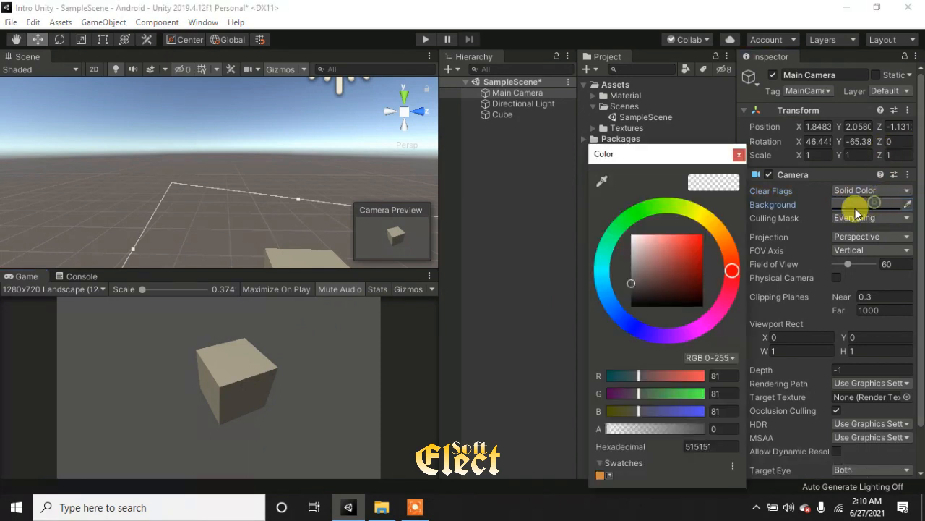
click(697, 243)
click(683, 246)
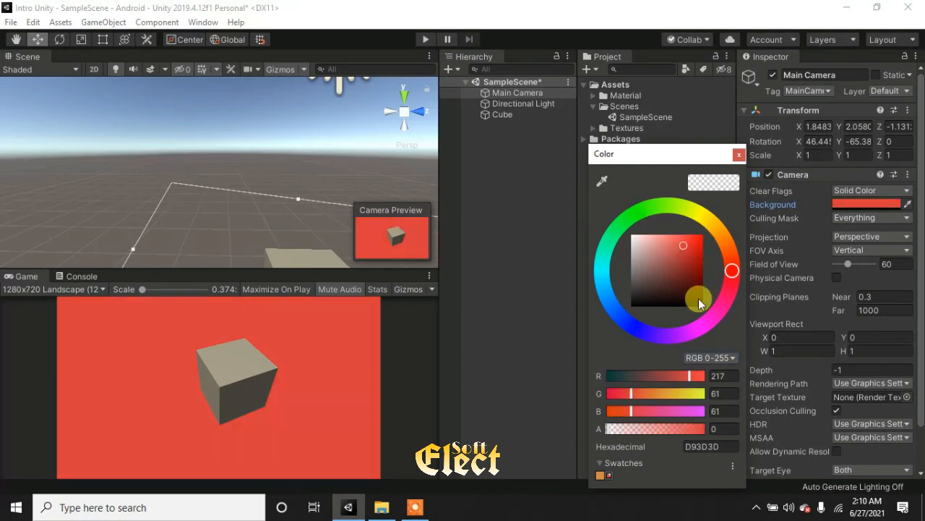
click(197, 263)
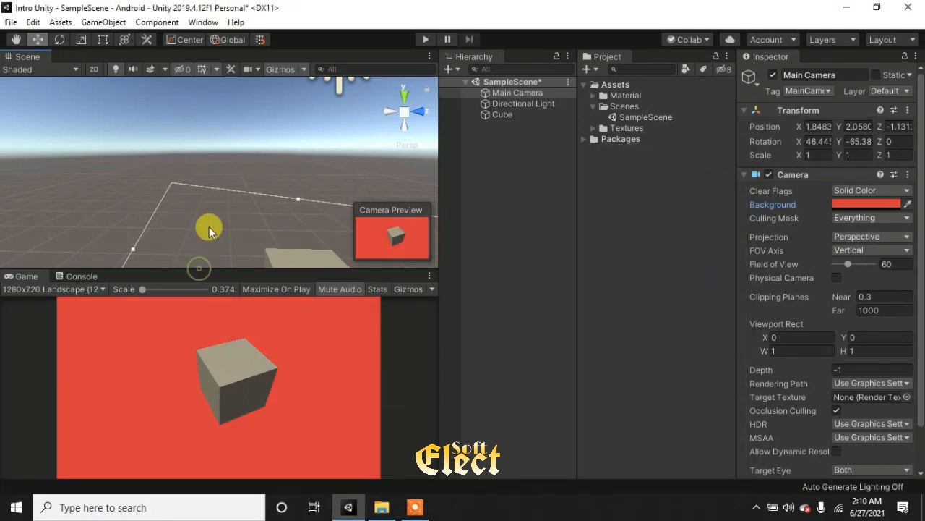
drag(312, 269, 208, 219)
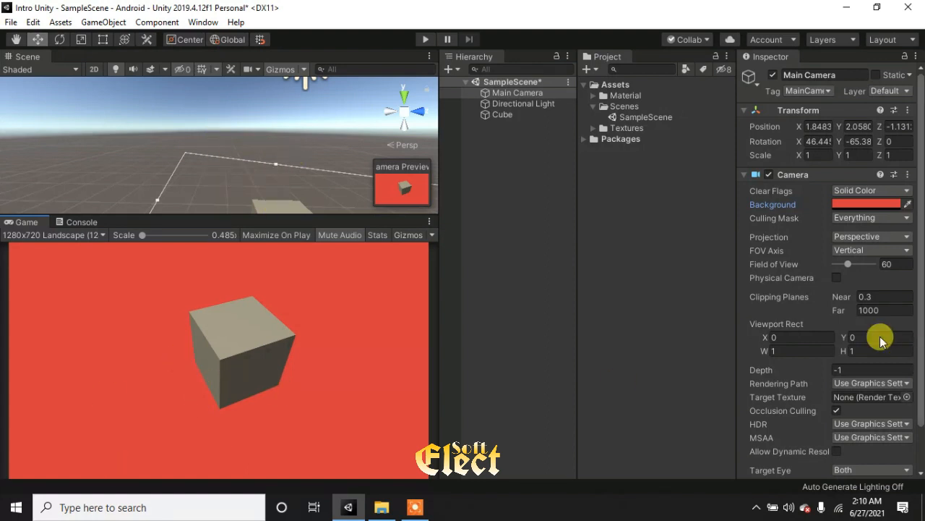
Set the Main Camera's Clear Flags to Skybox and align the camera with a Scene view showing the cube below the horizon.
click(907, 191)
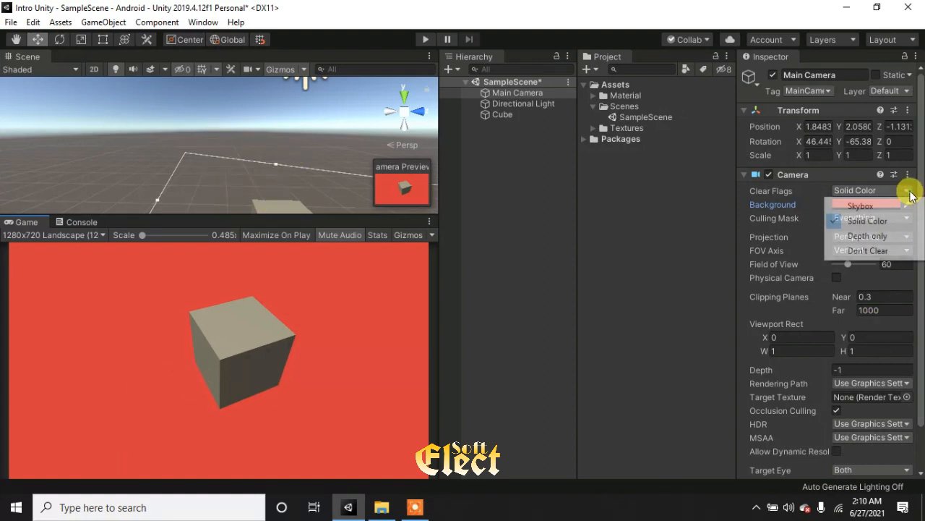
click(884, 206)
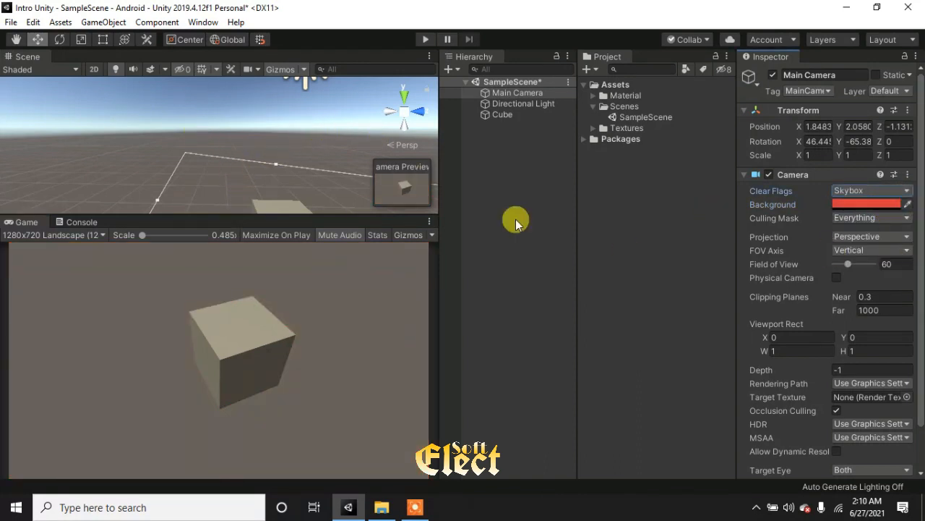
drag(285, 209, 265, 334)
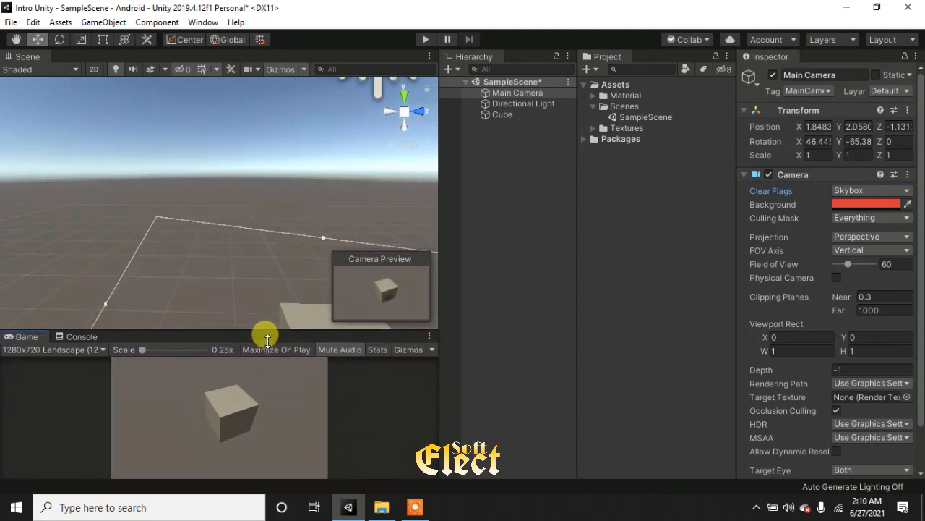
middle_drag(254, 285, 208, 246)
click(471, 93)
key(ctrl+shift+f)
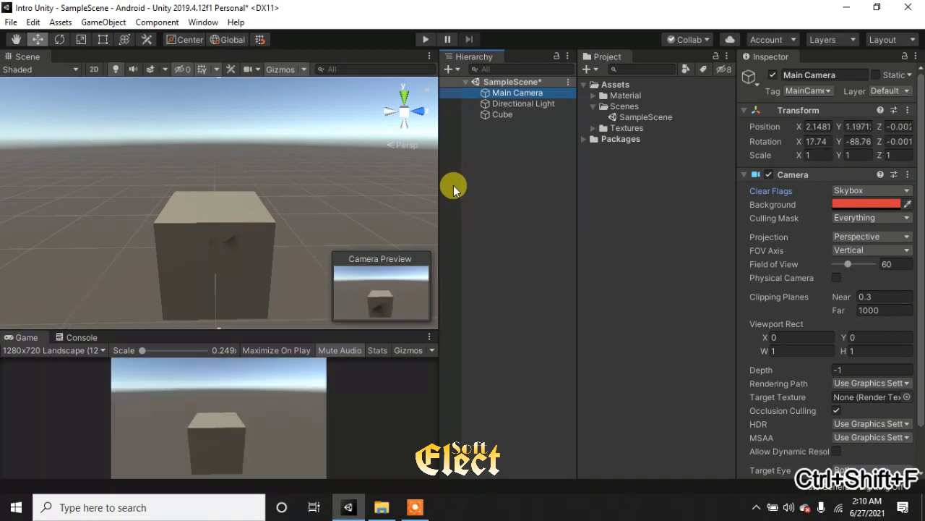
Try the Clear Flags options Solid Color, Depth only and Don't Clear on the Main Camera, finishing on Skybox.
click(855, 192)
click(866, 220)
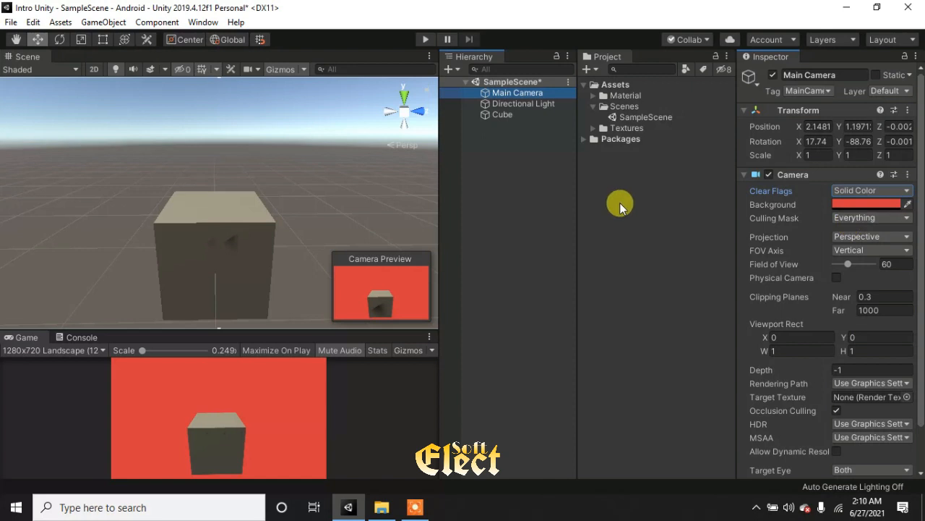
click(843, 192)
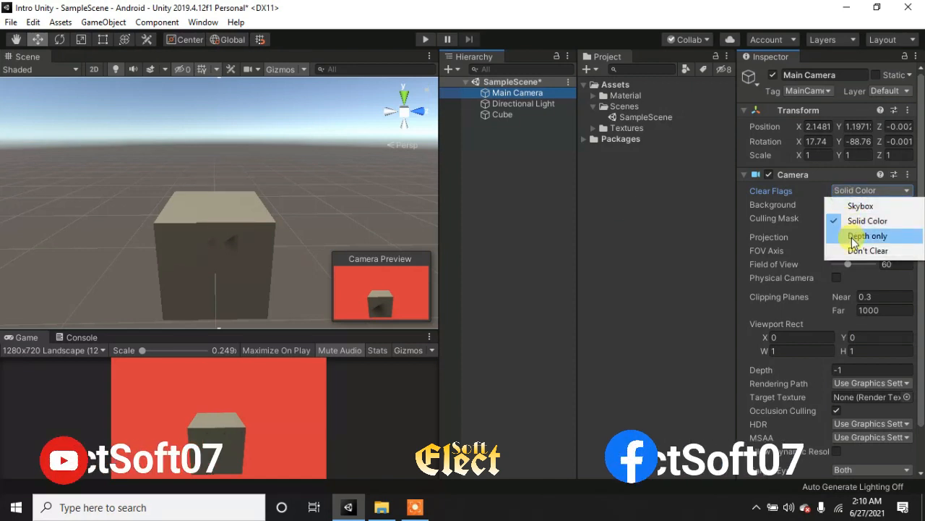
click(853, 234)
click(849, 191)
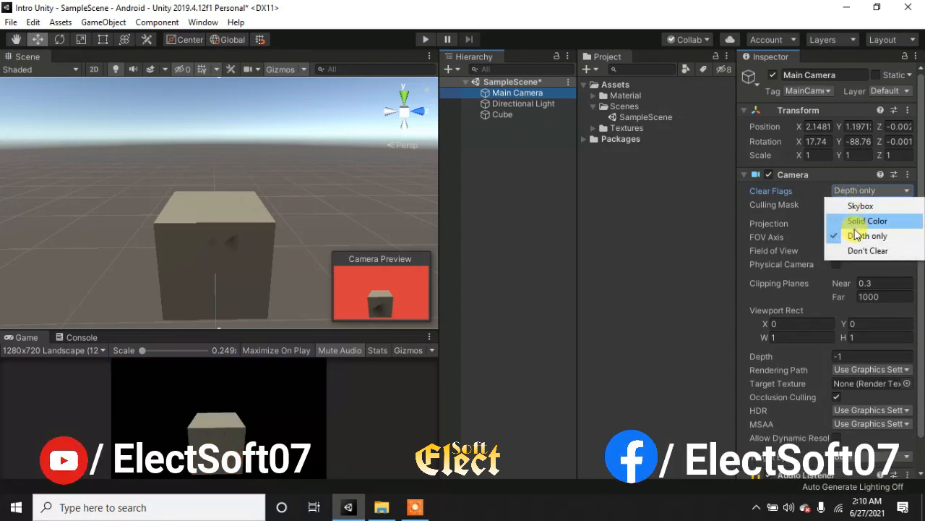
click(856, 251)
click(856, 191)
click(853, 204)
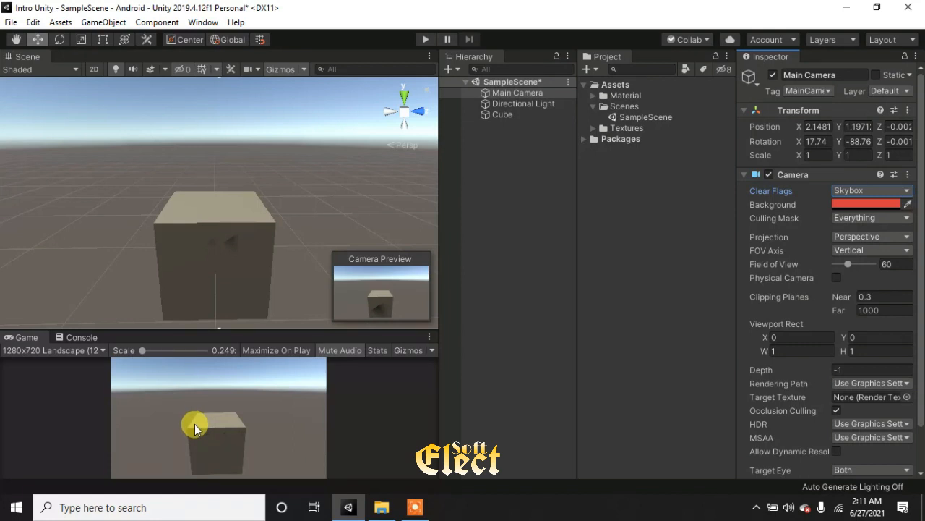
Switch the Main Camera's Projection between Orthographic and Perspective several times to compare them, finishing on Perspective.
click(858, 238)
click(857, 264)
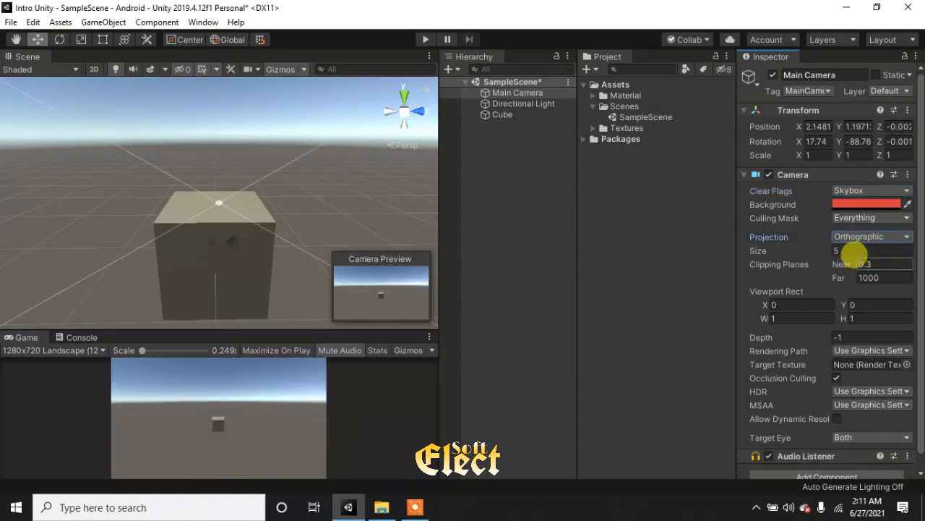
click(859, 238)
click(861, 246)
click(860, 239)
click(862, 267)
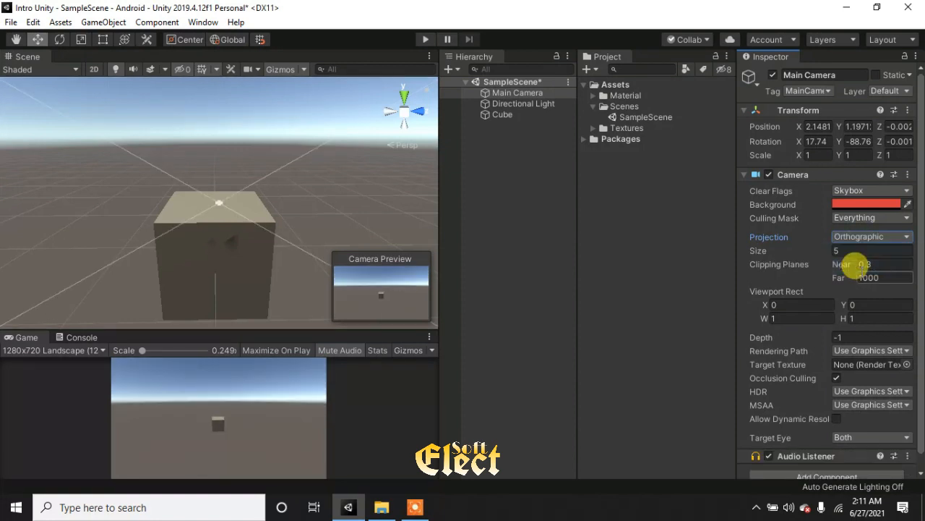
click(849, 238)
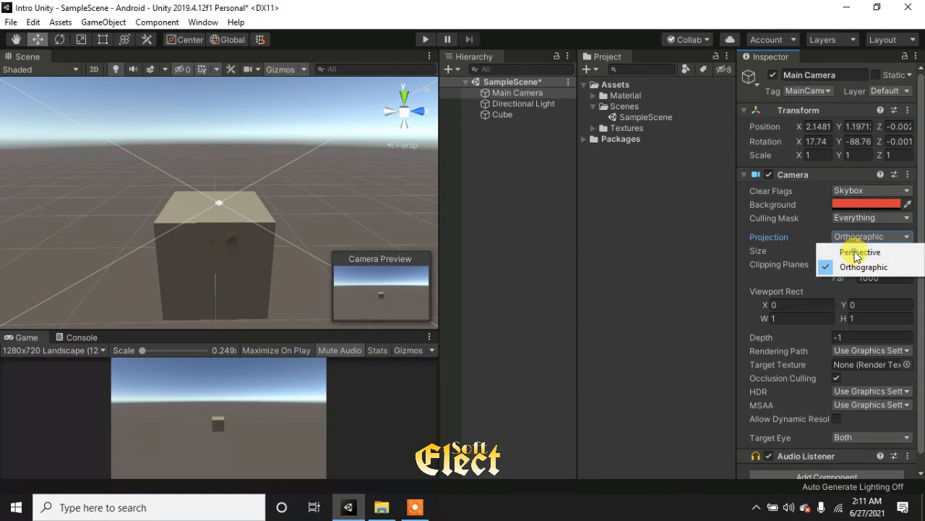
click(857, 253)
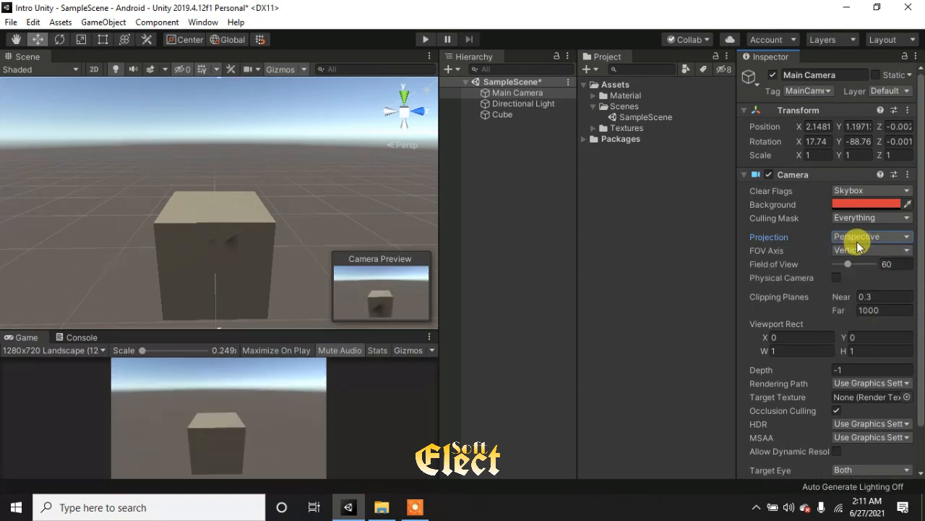
click(838, 236)
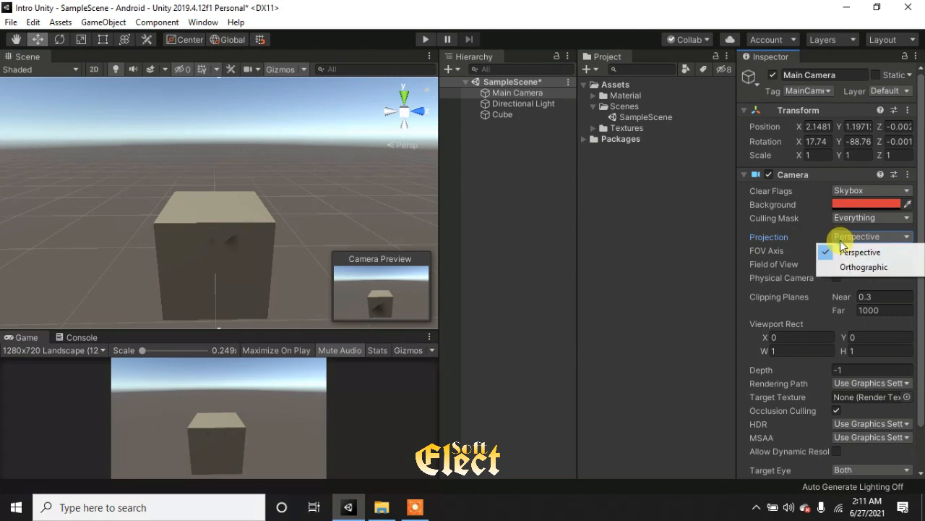
click(848, 266)
click(846, 240)
click(853, 250)
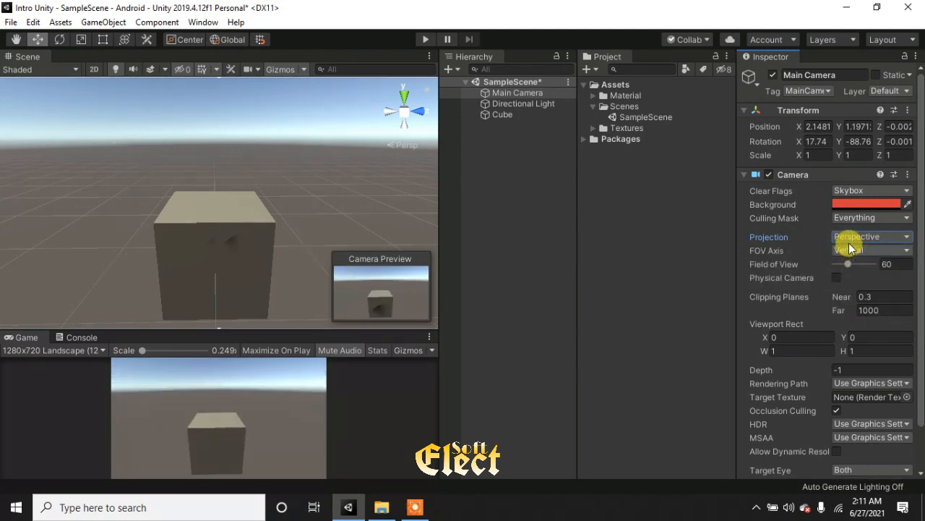
click(846, 240)
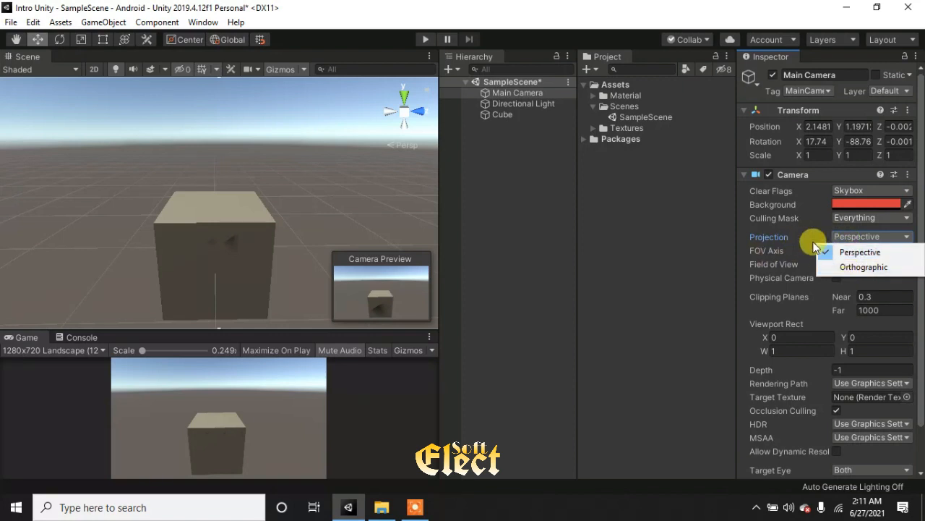
Set the Projection to Orthographic, compare the Game view with the cube seen from higher up, and return to Perspective.
mouse_move(262, 265)
right_down()
mouse_move(253, 206)
mouse_move(244, 221)
right_up()
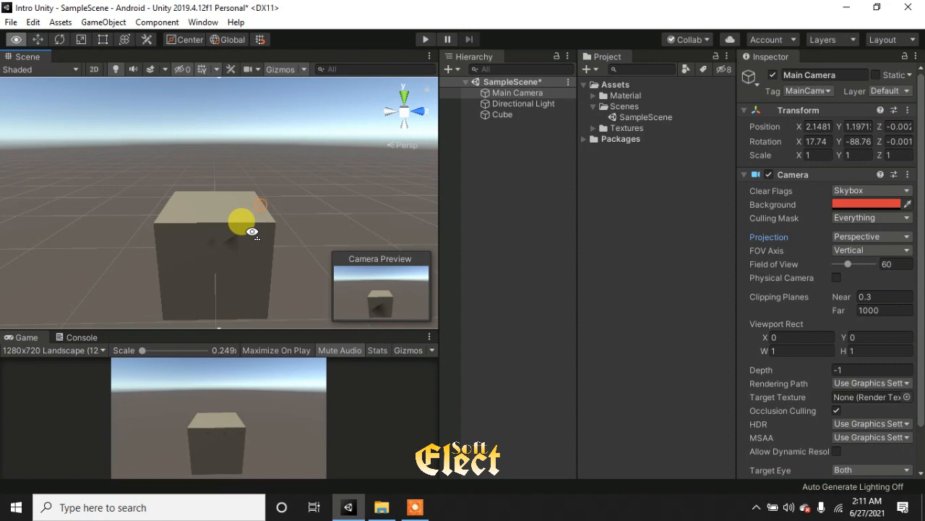
click(853, 239)
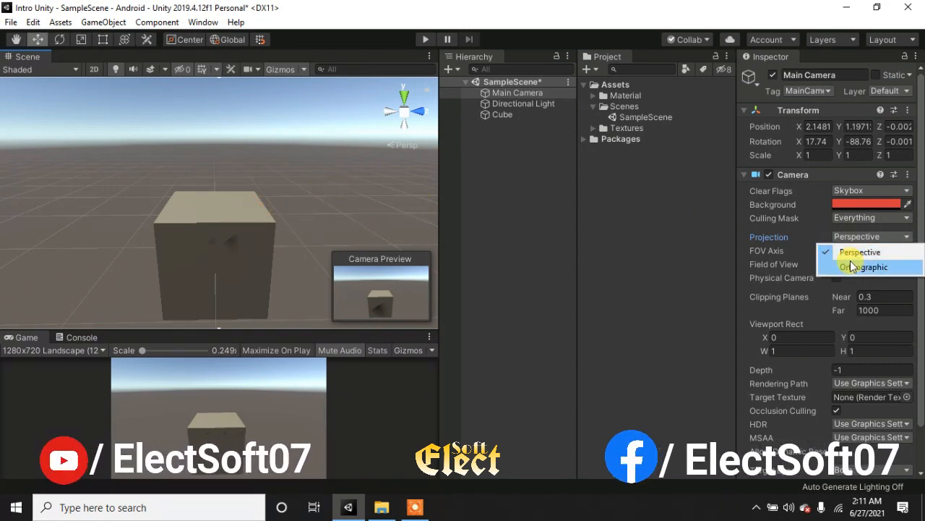
click(848, 264)
right_drag(273, 181, 246, 262)
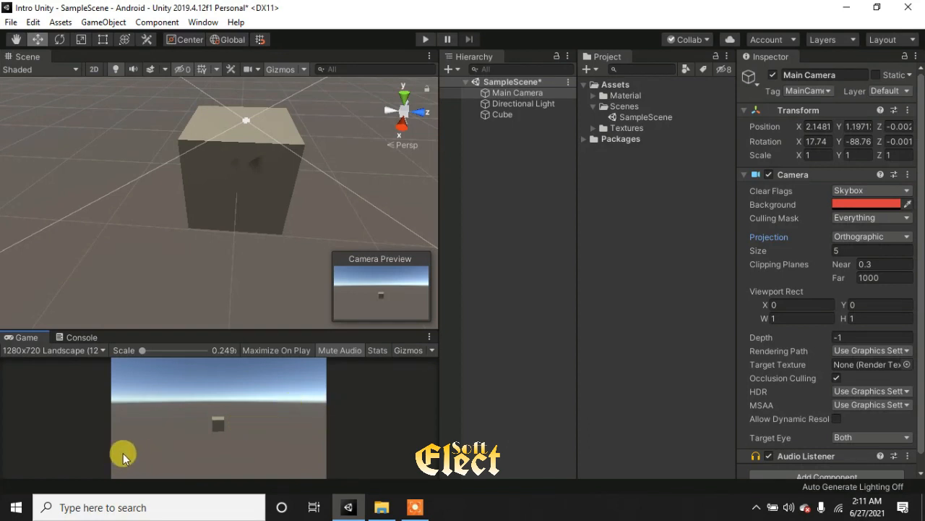
mouse_move(271, 233)
right_down()
mouse_move(256, 219)
mouse_move(258, 230)
right_up()
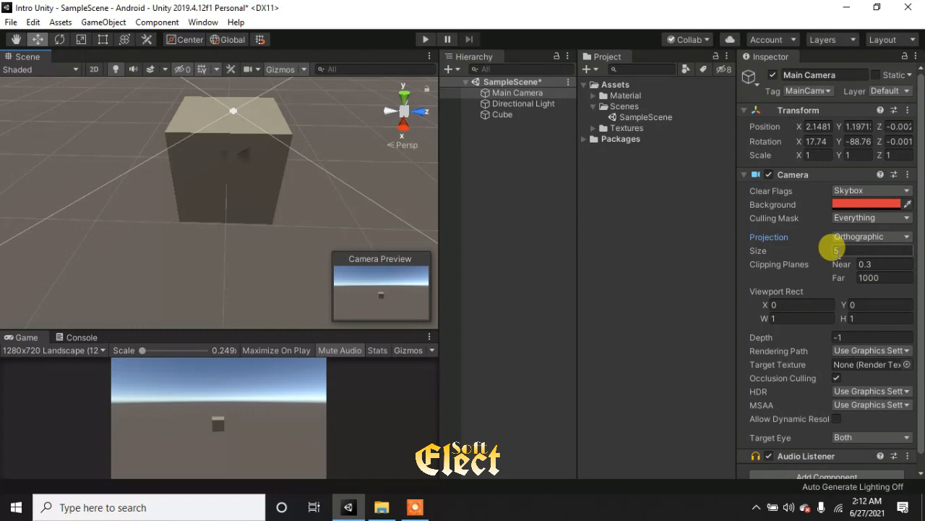
click(842, 237)
click(852, 252)
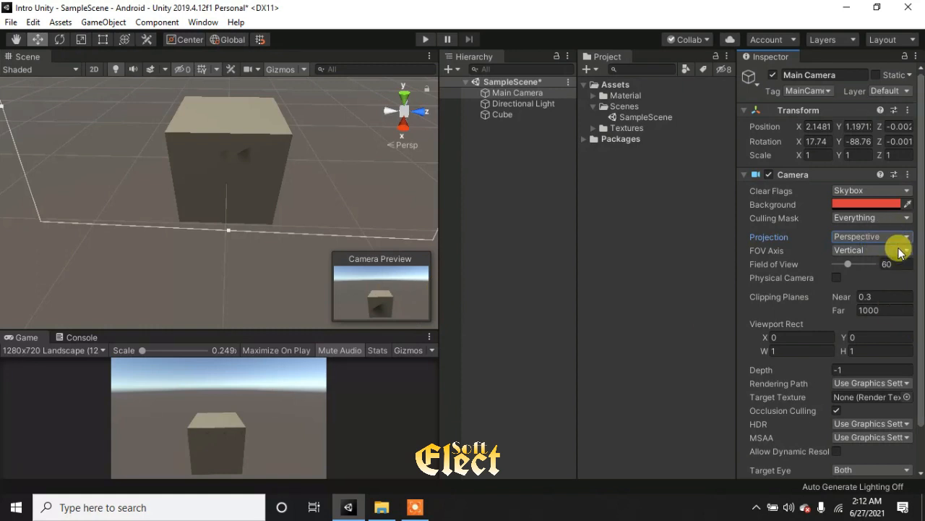
Examine the remaining Main Camera settings down to the Audio Listener component, leaving the Main Camera selected.
scroll(798, 439, down, 2)
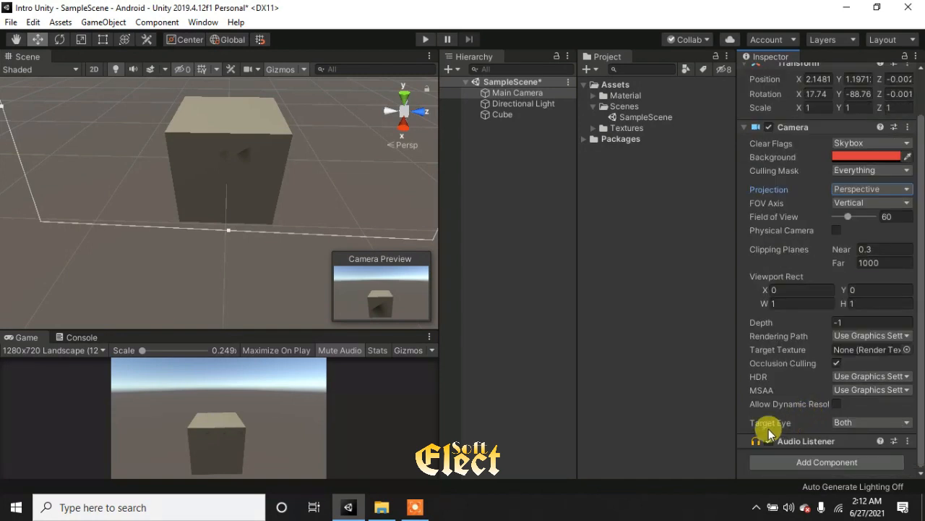
click(802, 444)
click(799, 462)
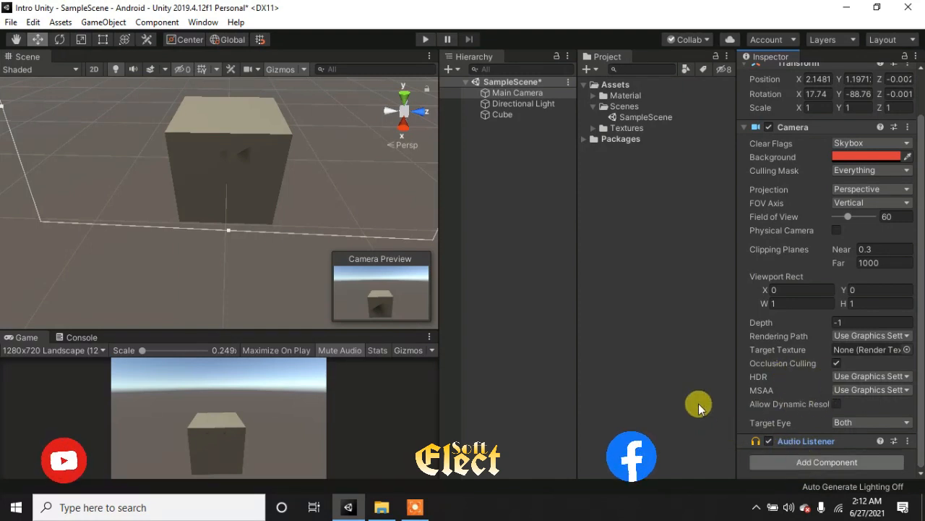
click(708, 361)
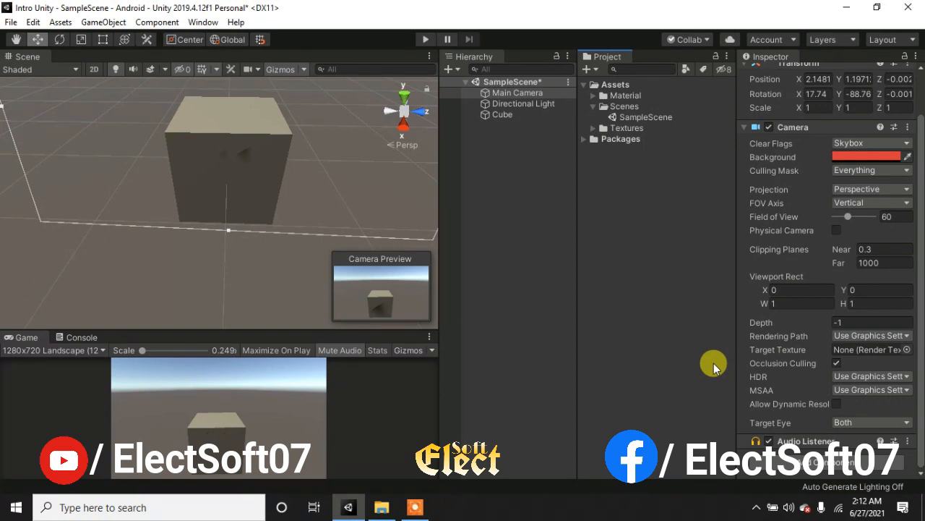
click(538, 155)
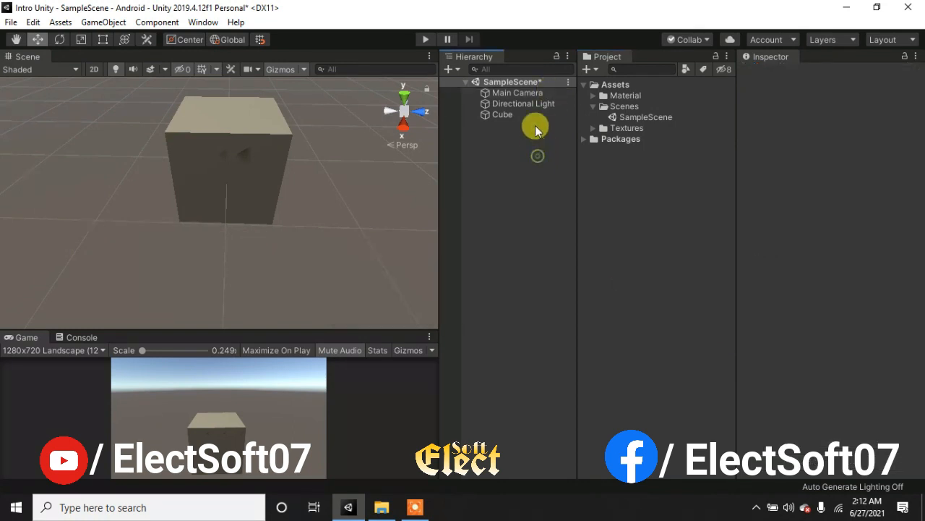
click(533, 94)
click(521, 179)
click(514, 92)
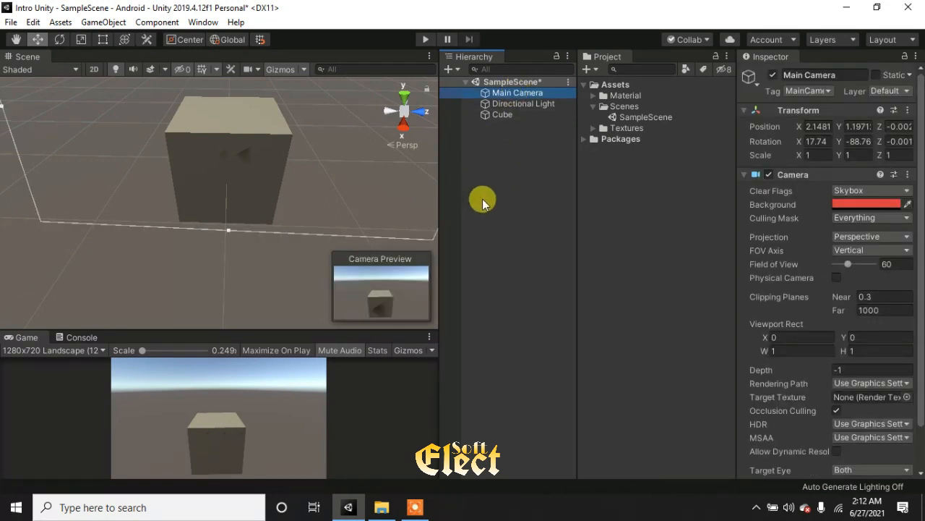